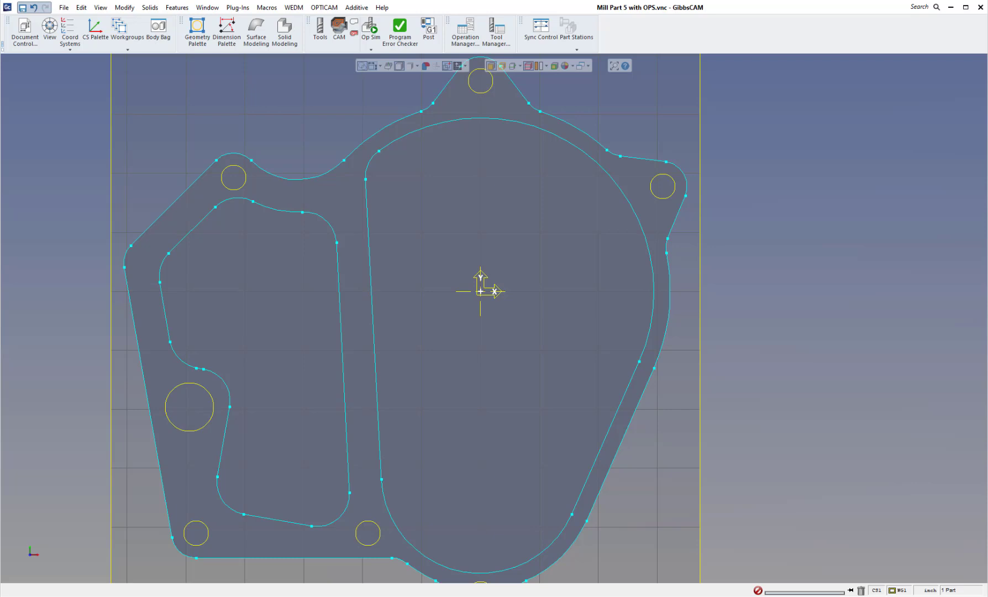
Step: Orbit and zoom around the part to examine its pockets, holes and underside
left_click(886, 272)
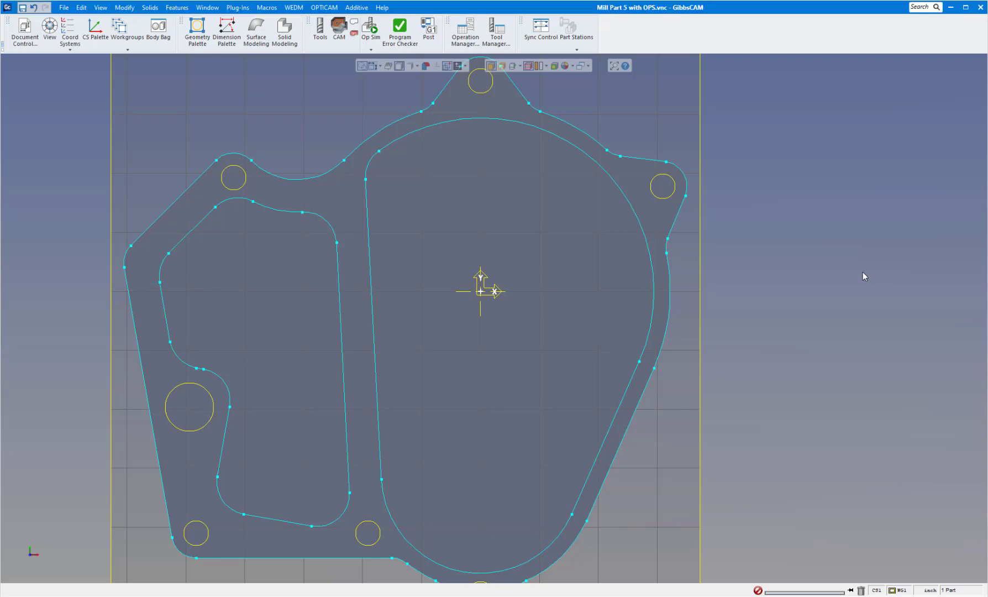
mouse_move(570, 299)
middle_mouse_down()
mouse_move(600, 298)
mouse_move(314, 423)
middle_mouse_up()
scroll(599, 298, "up", 2)
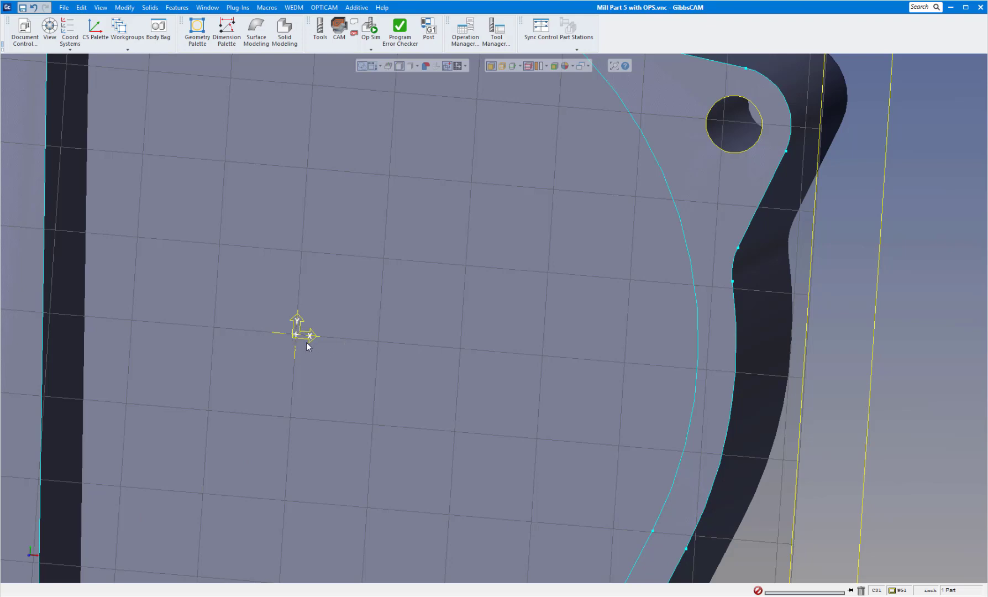
key("Up")
key("Up")
scroll(461, 353, "down", 5)
key("Up")
key("Up")
key("Up")
key("Up")
key("Up")
key("Up")
key("Up")
key("Up")
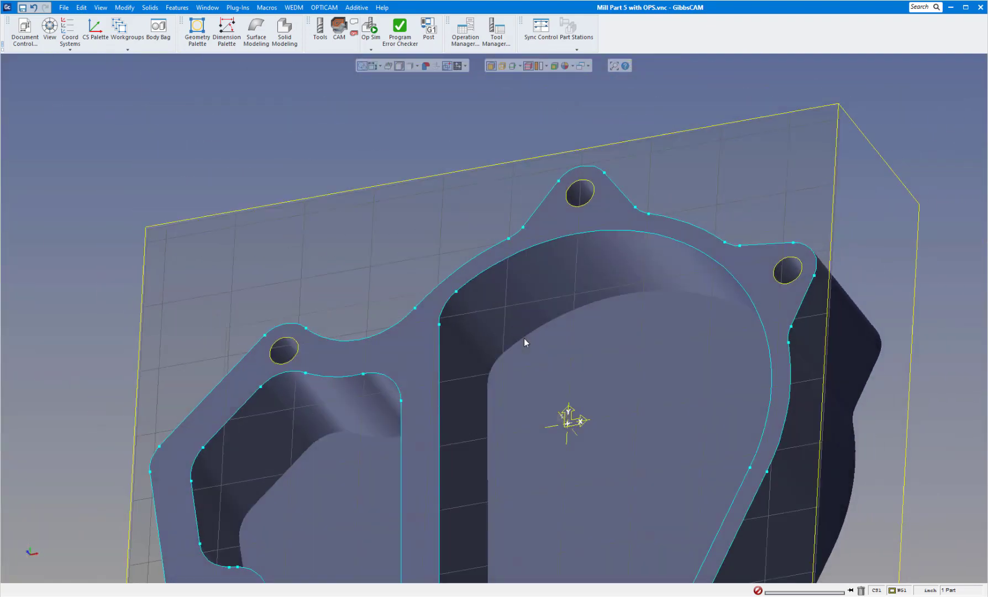
key("Up")
key("Up")
key("Up")
scroll(522, 343, "up", 3)
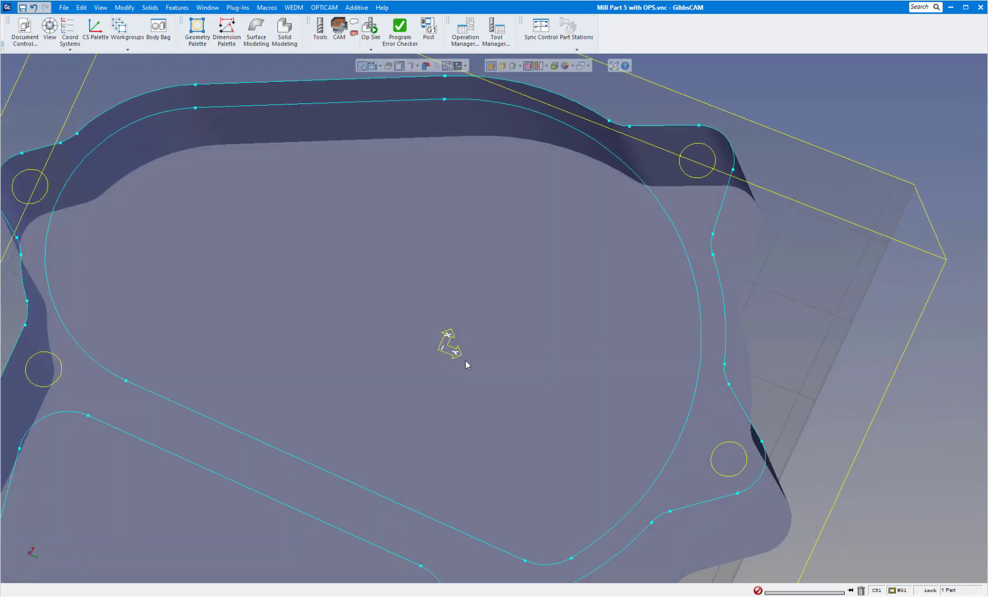
Step: Rotate the part to a low side angle to examine its outer walls and the stock outline
key("Down")
key("Down")
key("Down")
key("Down")
key("Down")
key("Down")
key("Down")
key("Down")
key("Down")
key("Down")
key("Down")
key("Down")
key("Down")
key("Down")
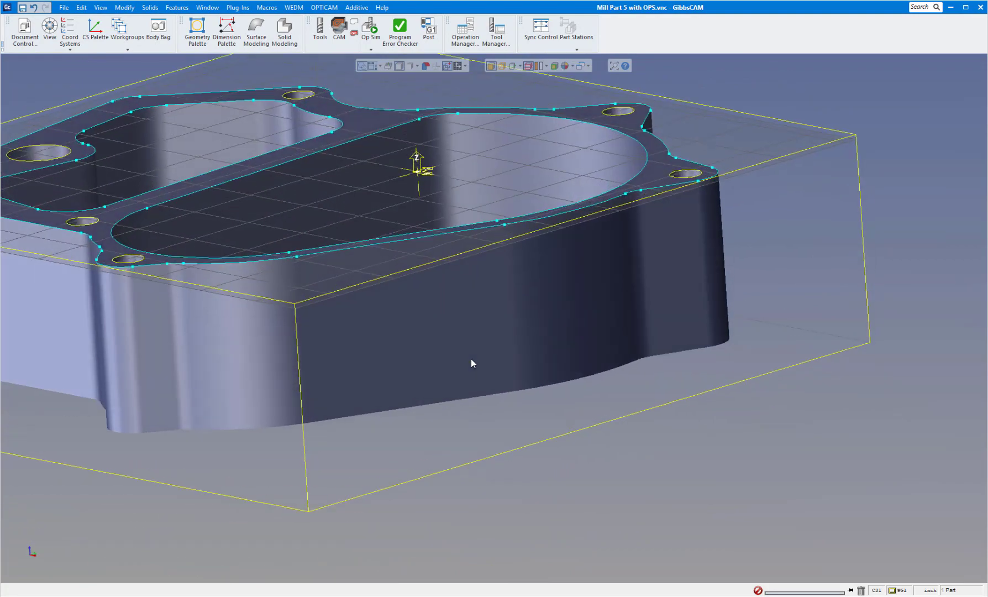
Step: Zoom in above the large pocket and rotate slightly to inspect its walls and floor
key("Up")
key("Up")
key("Up")
key("Up")
scroll(471, 363, "up", 3)
key("Right")
key("Right")
key("Left")
key("Left")
key("Left")
key("Down")
key("Down")
key("Down")
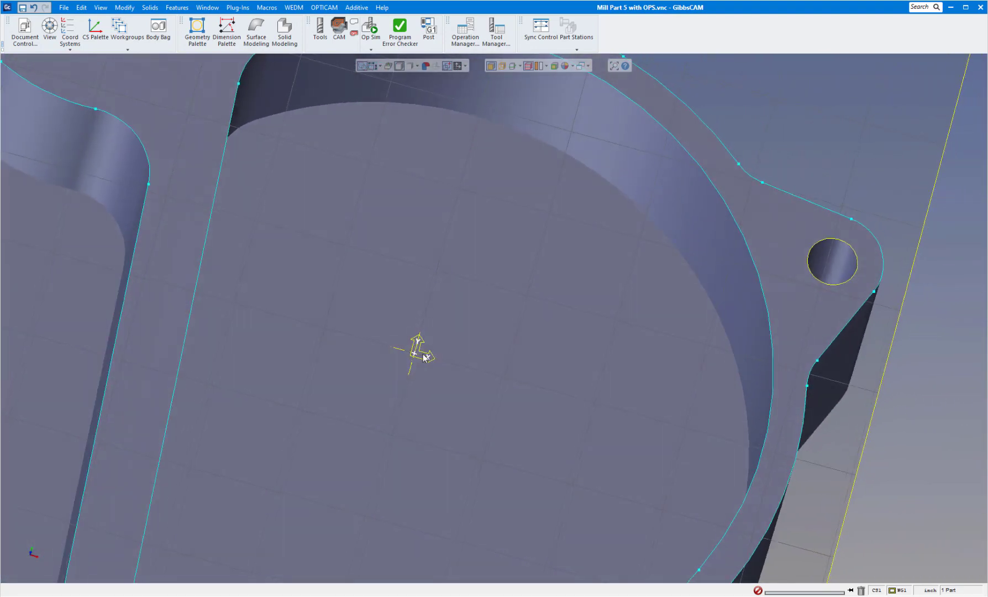
Step: Tilt the part down to an edge-on view of its top face
key("Down")
key("Down")
key("Down")
key("Down")
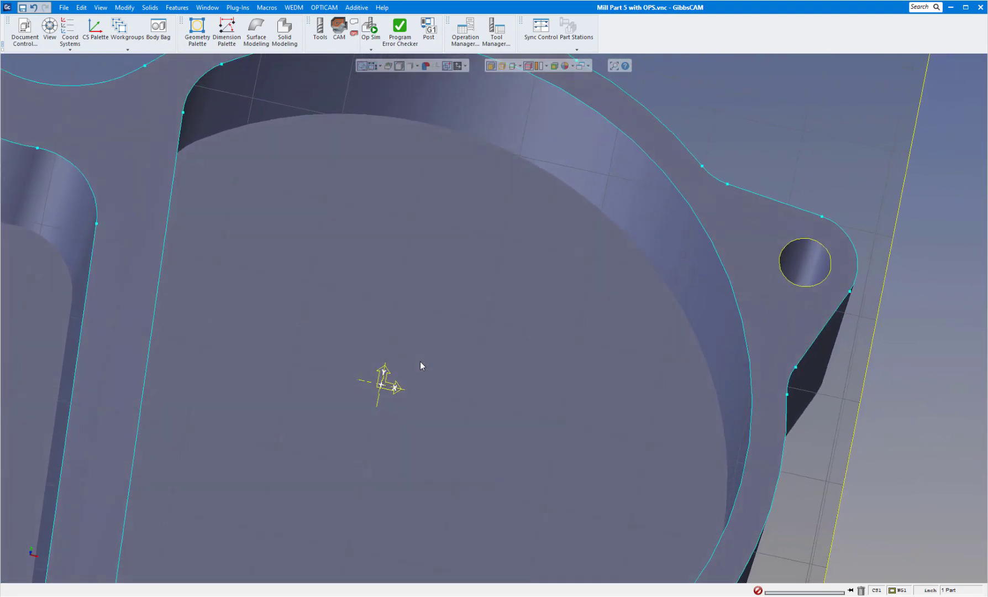
key("Down")
key("Down")
key("Down")
key("Down")
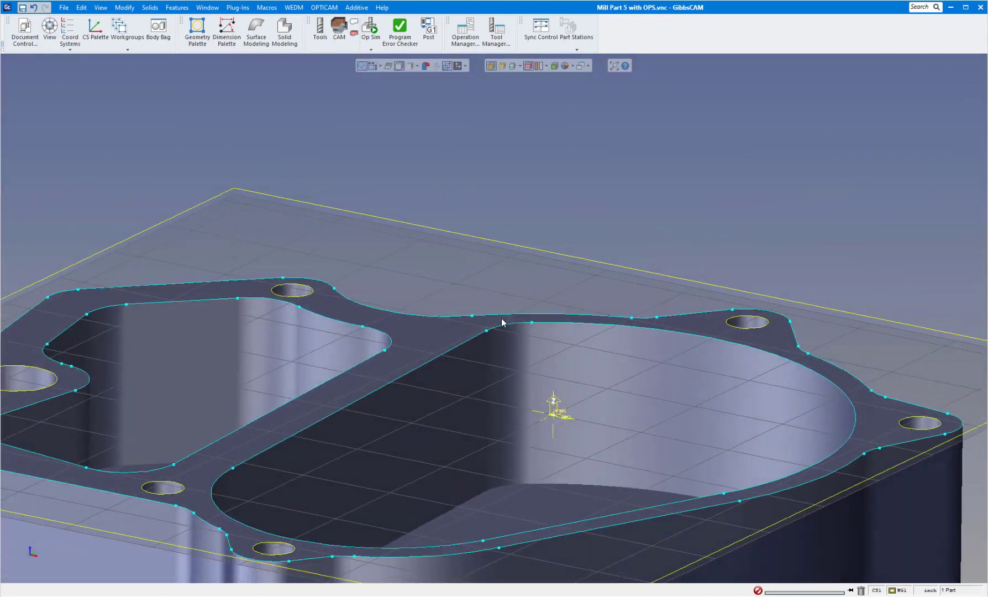
key("Down")
key("Down")
key("Down")
key("Down")
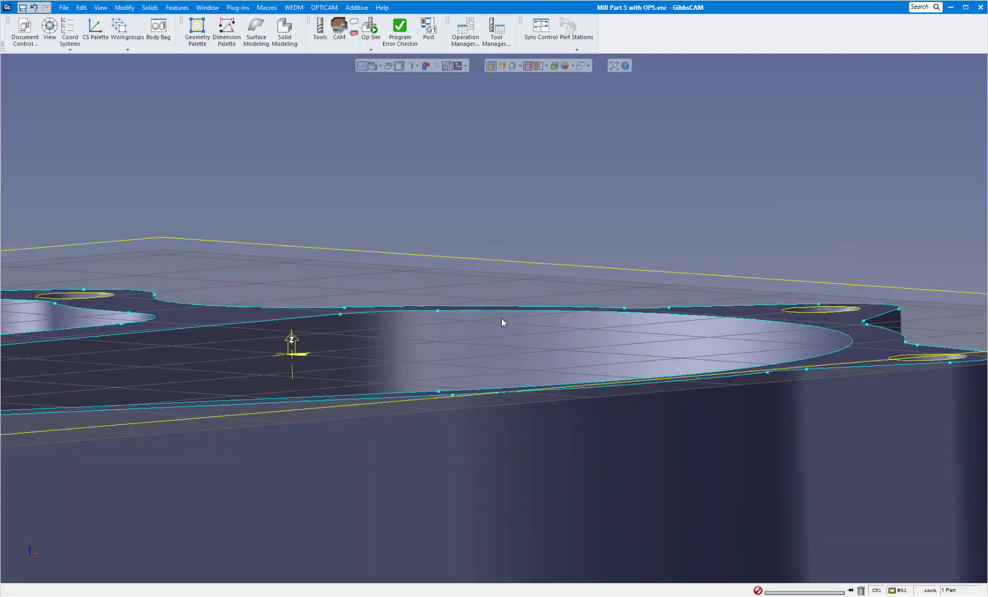
key("Down")
key("Down")
key("Down")
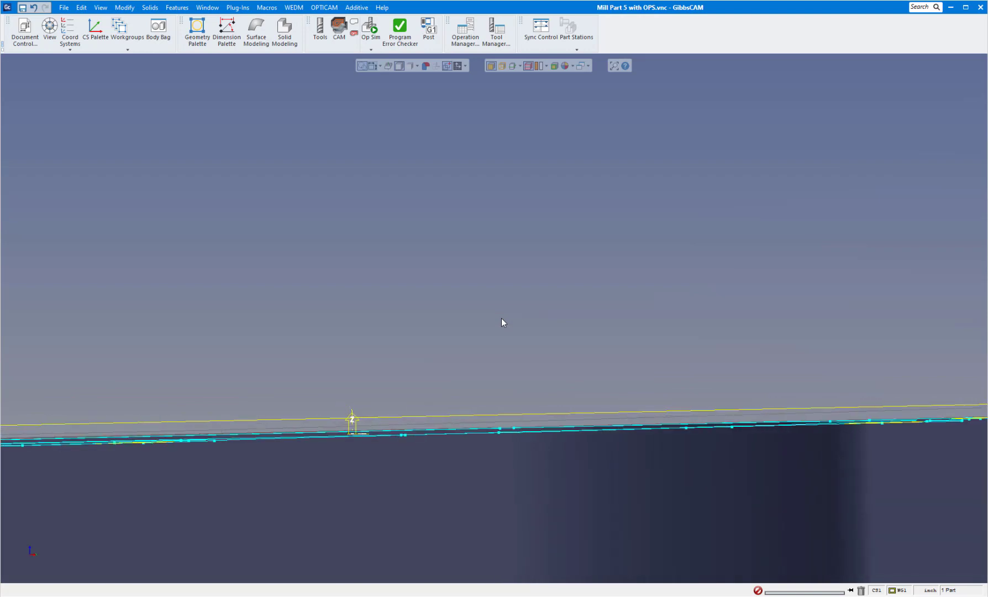
Step: Tilt back above the part, switch to the top view and bring the entire part into sight
key("Up")
key("Up")
key("Up")
key("Up")
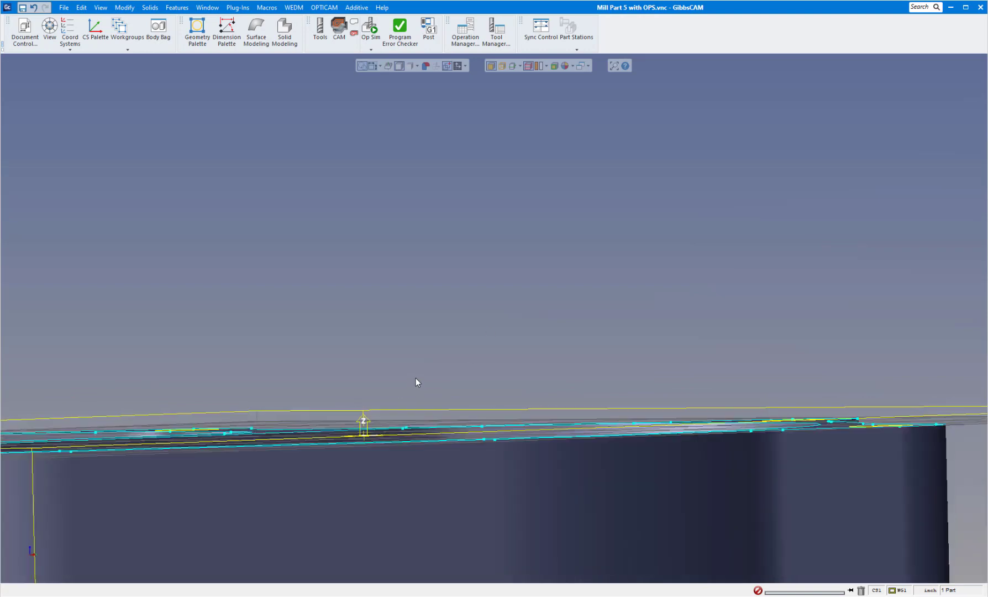
key("Up")
key("Up")
key("Up")
key("Up")
key("Up")
key("Up")
key("Up")
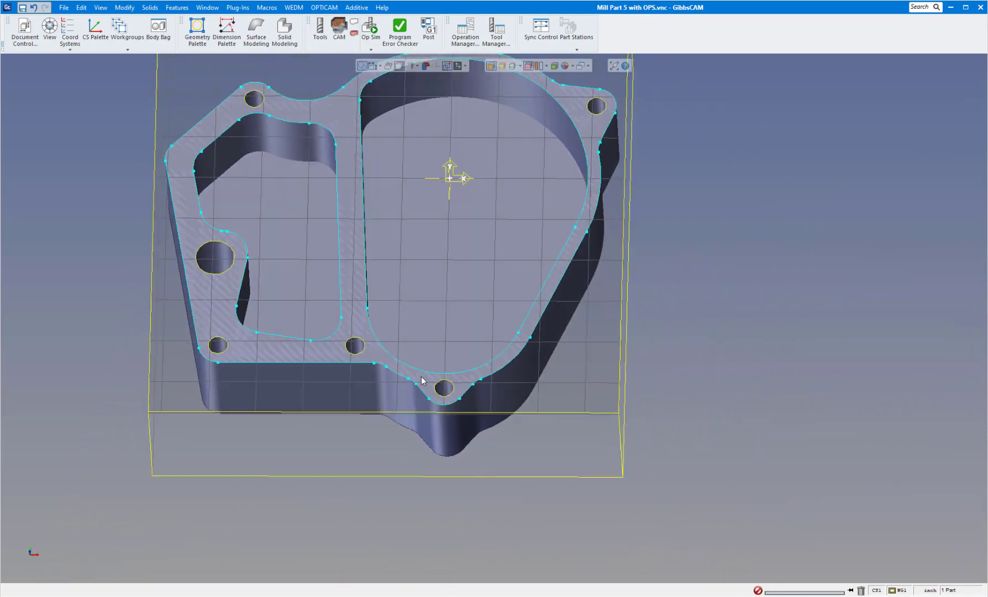
left_click(36, 537)
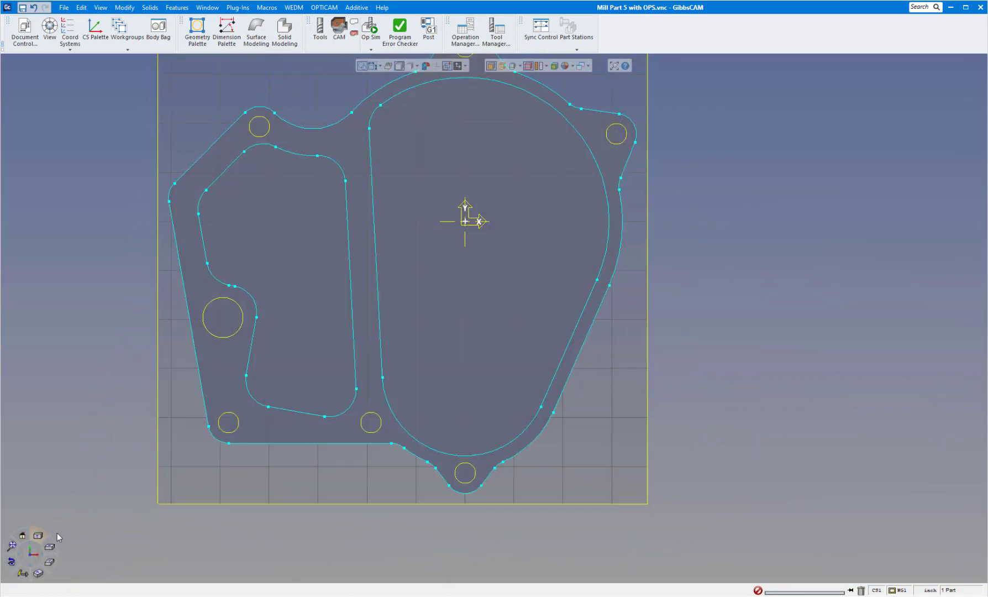
scroll(291, 393, "down", 2)
middle_click_drag(297, 393, 453, 455)
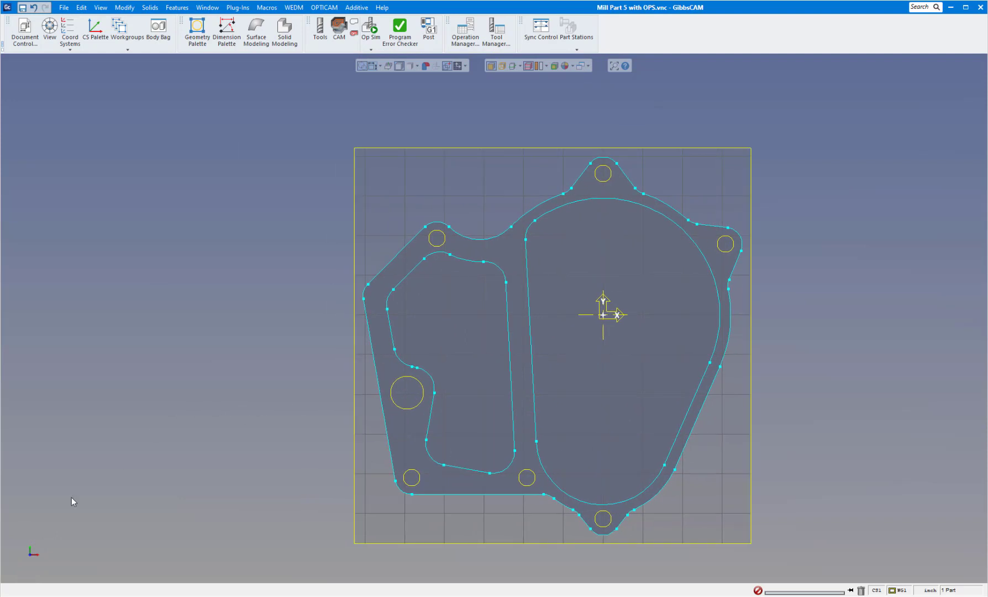
Step: Inspect the part in the front, right side and isometric views
mouse_move(31, 555)
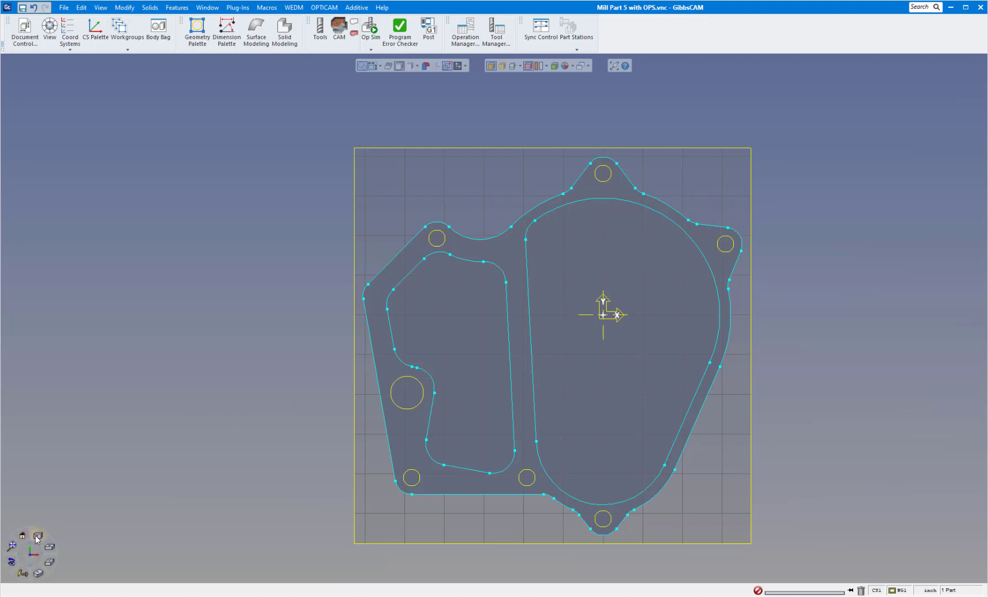
left_click(49, 561)
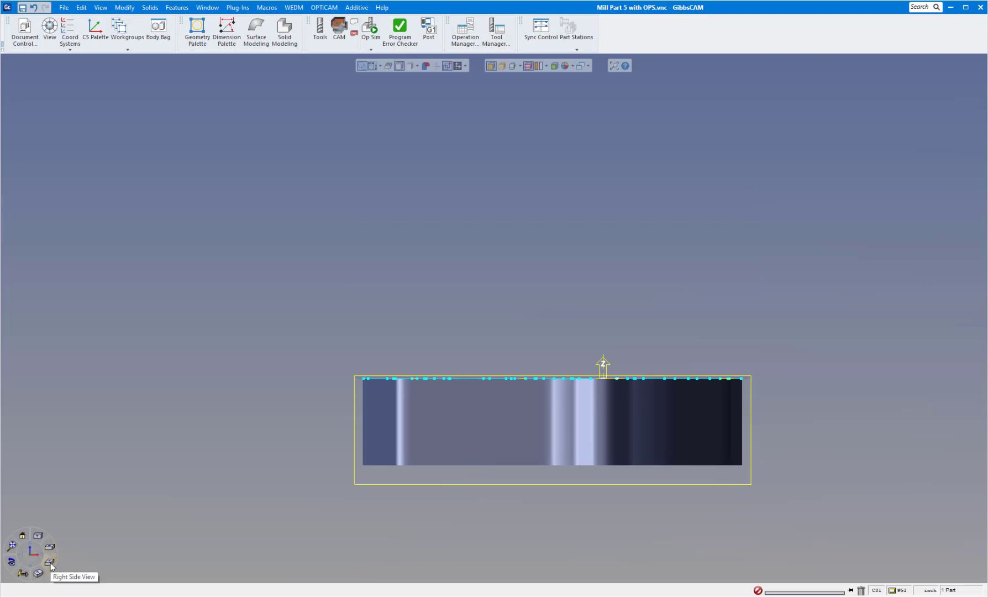
left_click(50, 562)
left_click(39, 574)
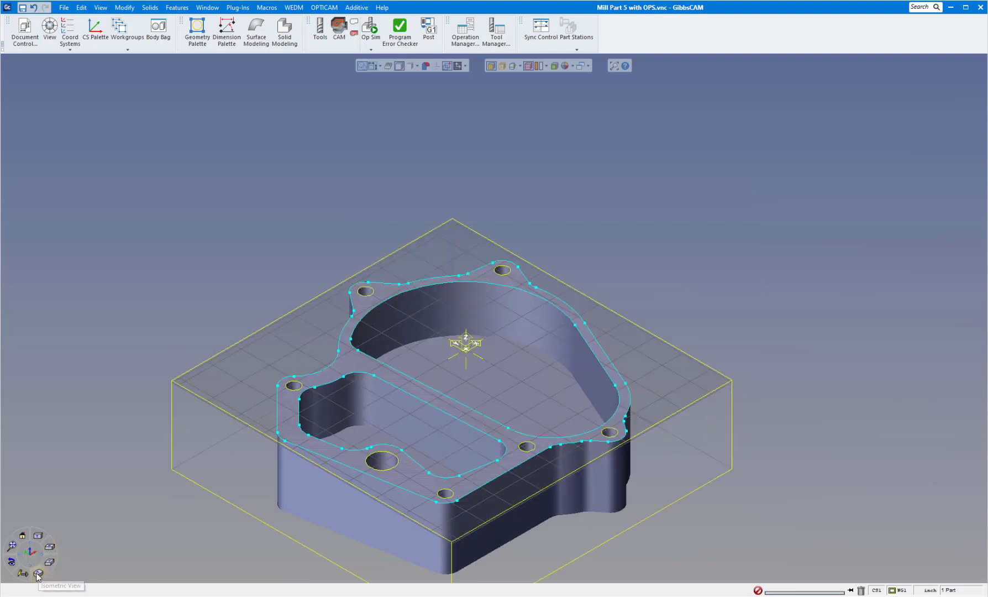
Step: Recall the previous view fitted to the window, and return to the home view with the whole part fitted
left_click(10, 561)
left_click(10, 548)
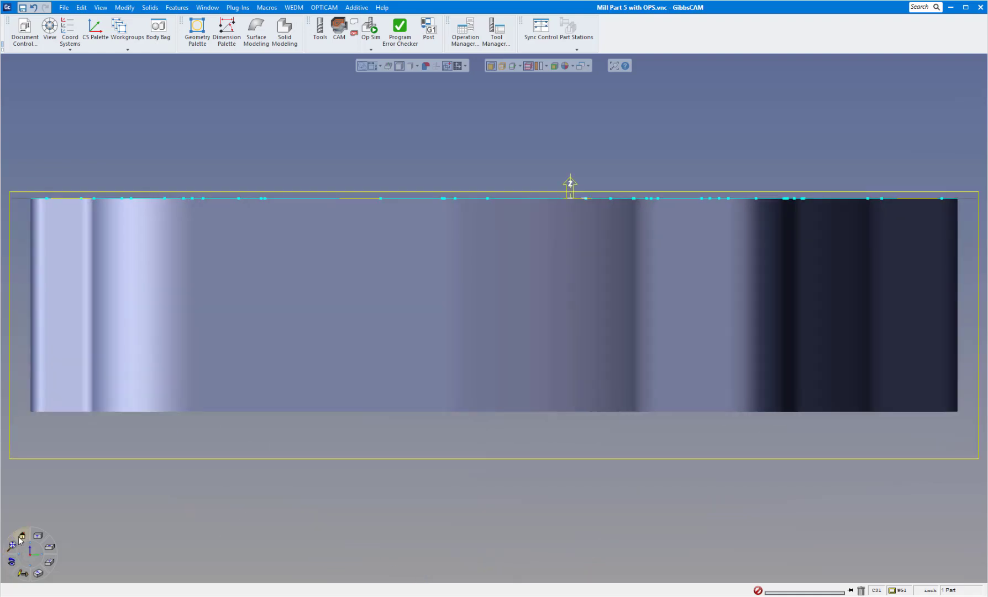
left_click(24, 537)
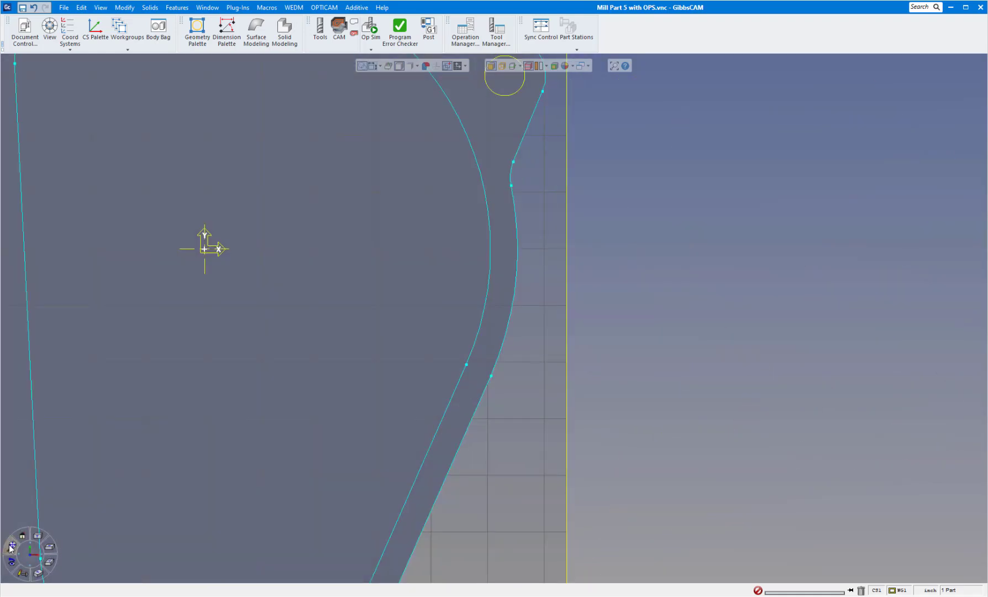
left_click(11, 545)
Step: Inspect the part from its opposite bottom and back views and from both the right and left sides
mouse_move(34, 552)
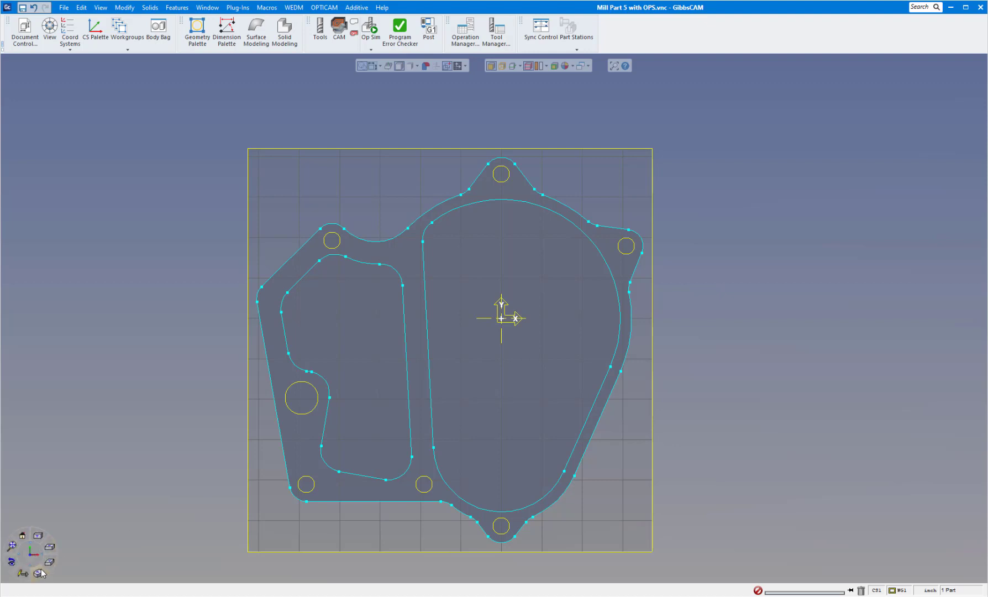
left_click(37, 536)
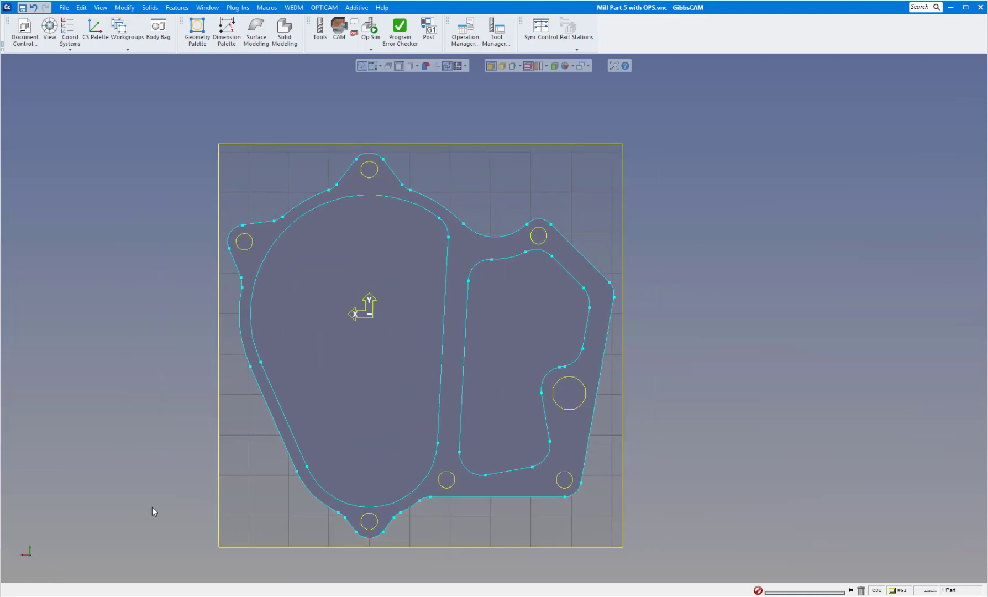
left_click(49, 547)
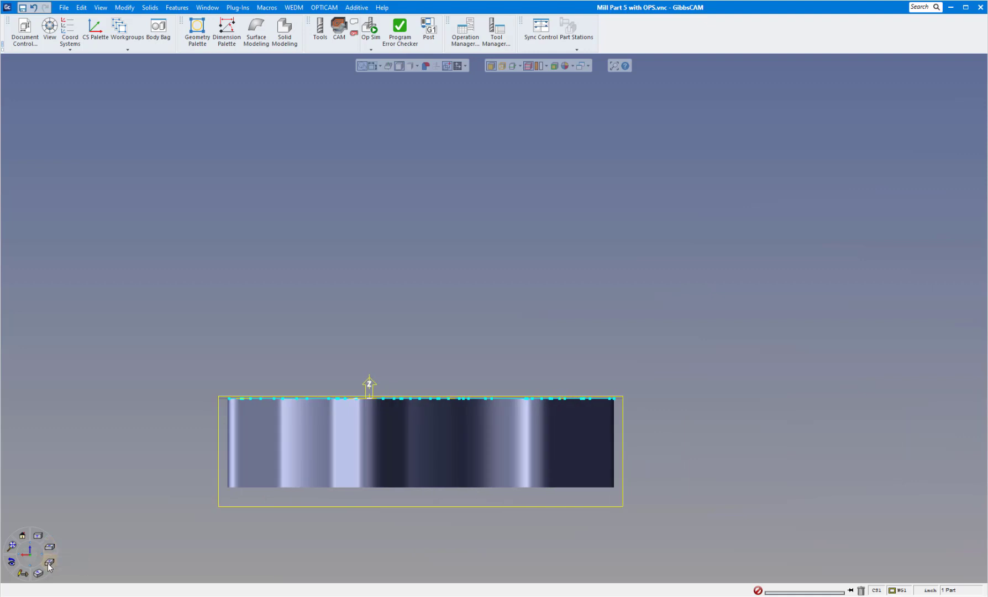
left_click(48, 563)
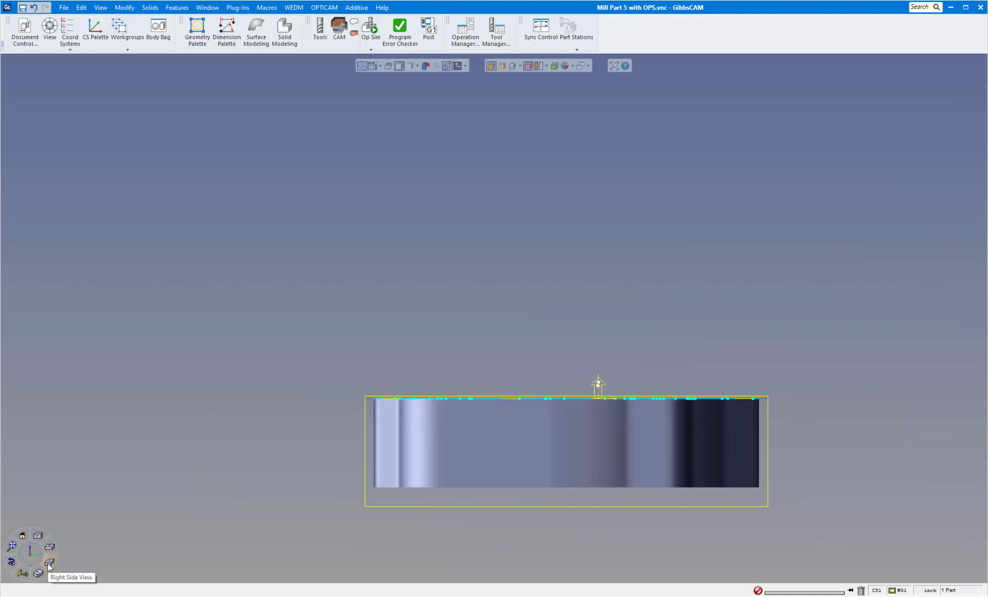
left_click(48, 563)
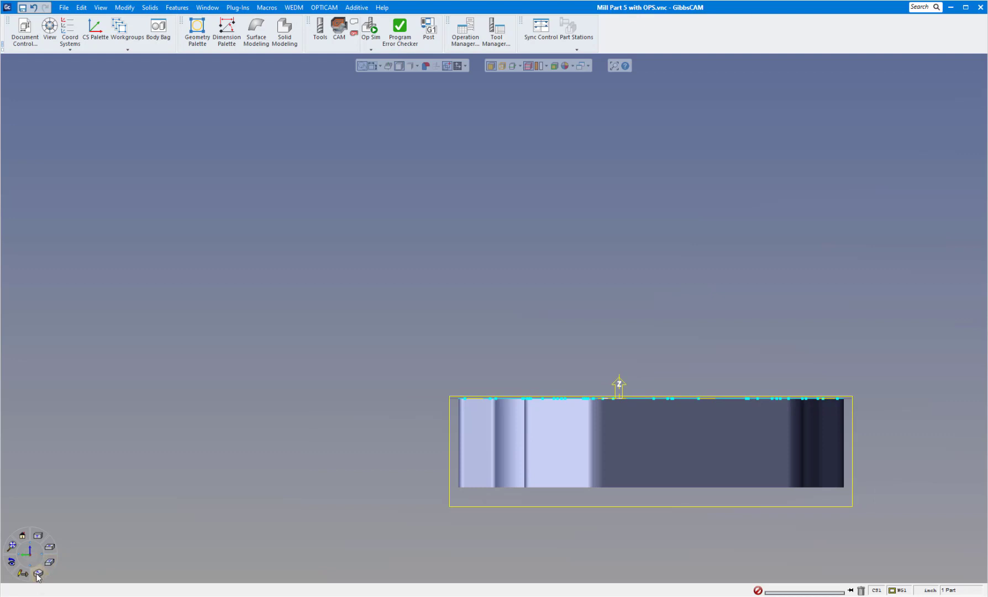
Step: Compare the part's isometric view with the opposite isometric from below, and return to the isometric from above
left_click(39, 575)
middle_click_drag(547, 428, 273, 366)
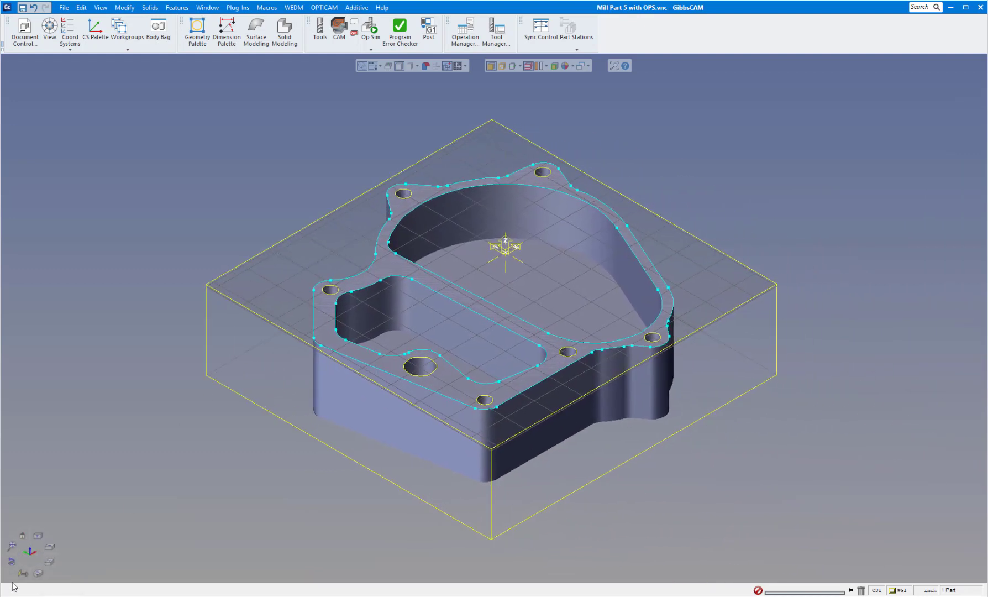
left_click(36, 572)
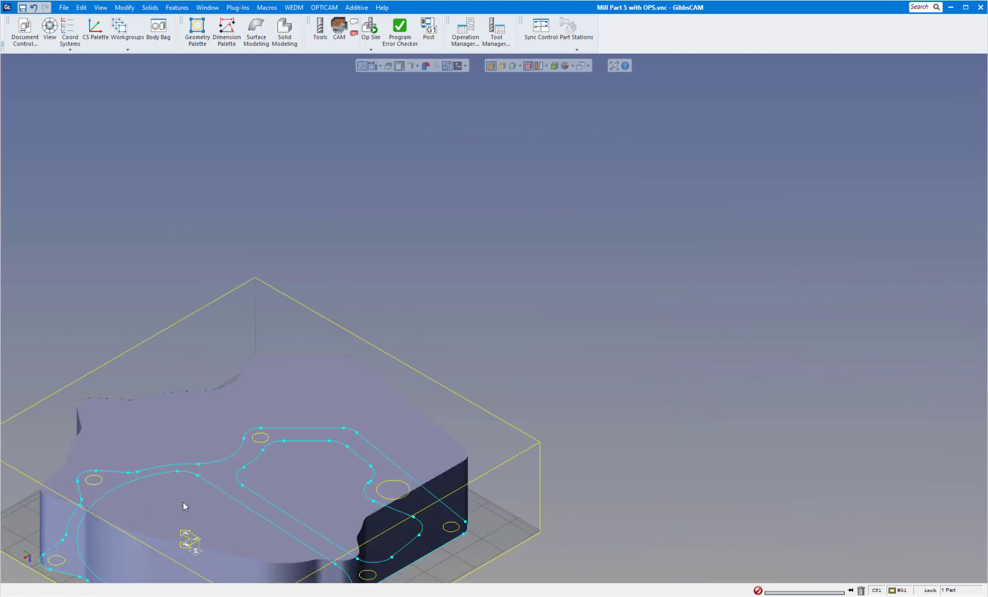
middle_click_drag(185, 507, 398, 271)
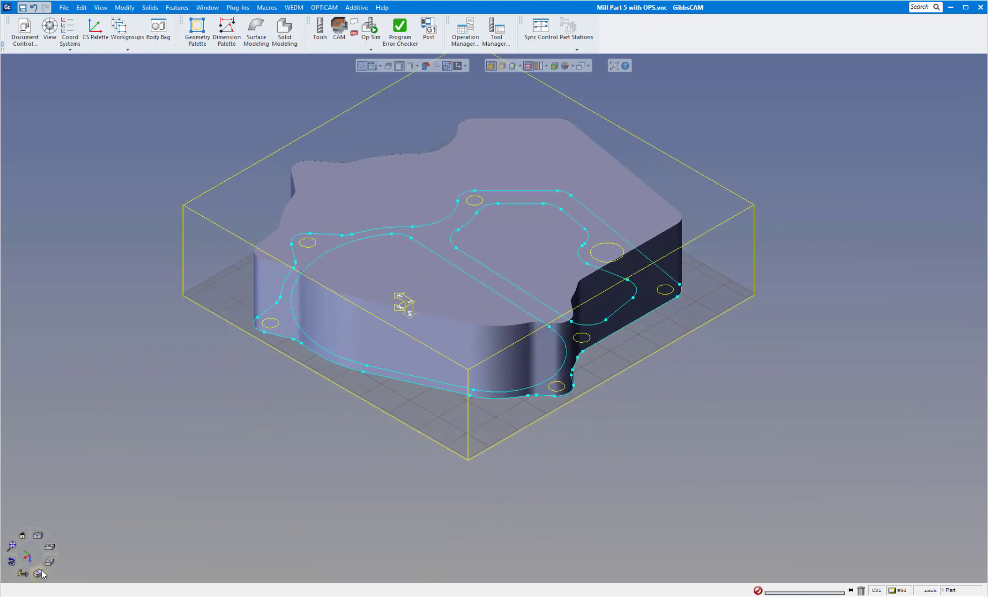
left_click(39, 574)
scroll(109, 528, "down", 2)
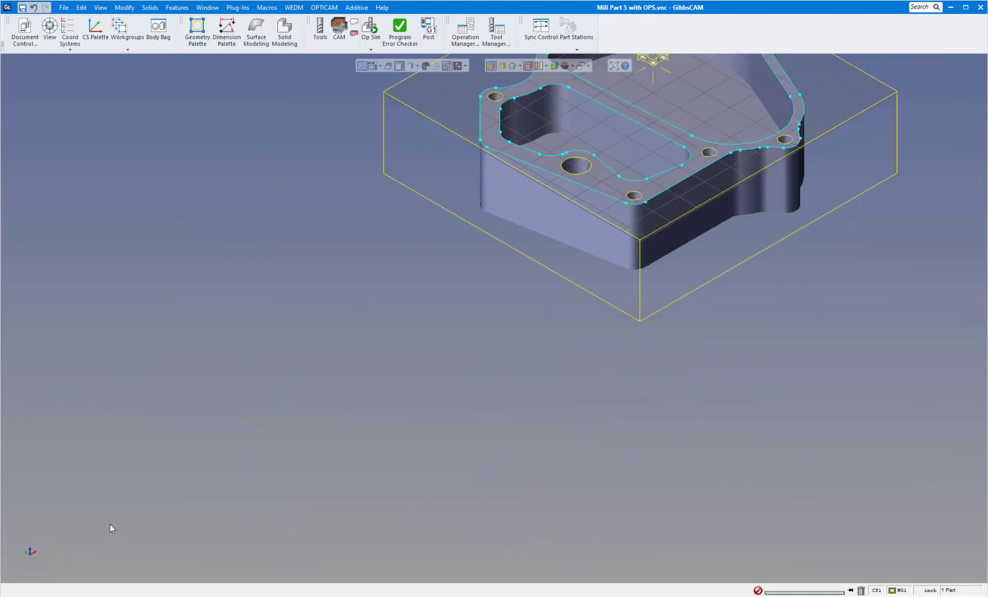
middle_click_drag(232, 475, 157, 545)
Step: Restore the home view, flip to the fitted bottom view, and return to the top view with the entire part in sight
mouse_move(22, 542)
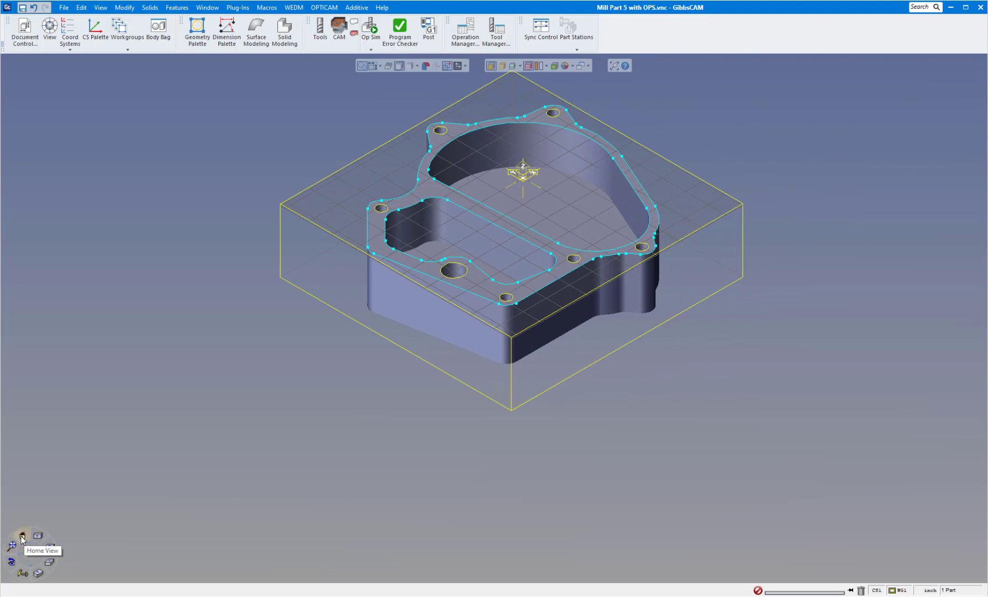
left_click(21, 537)
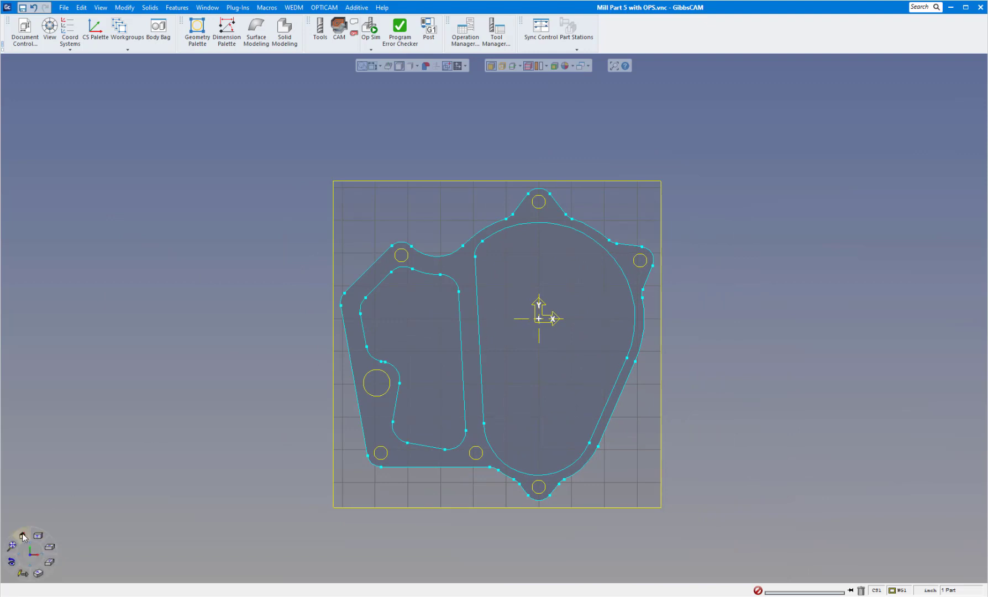
left_click(23, 535)
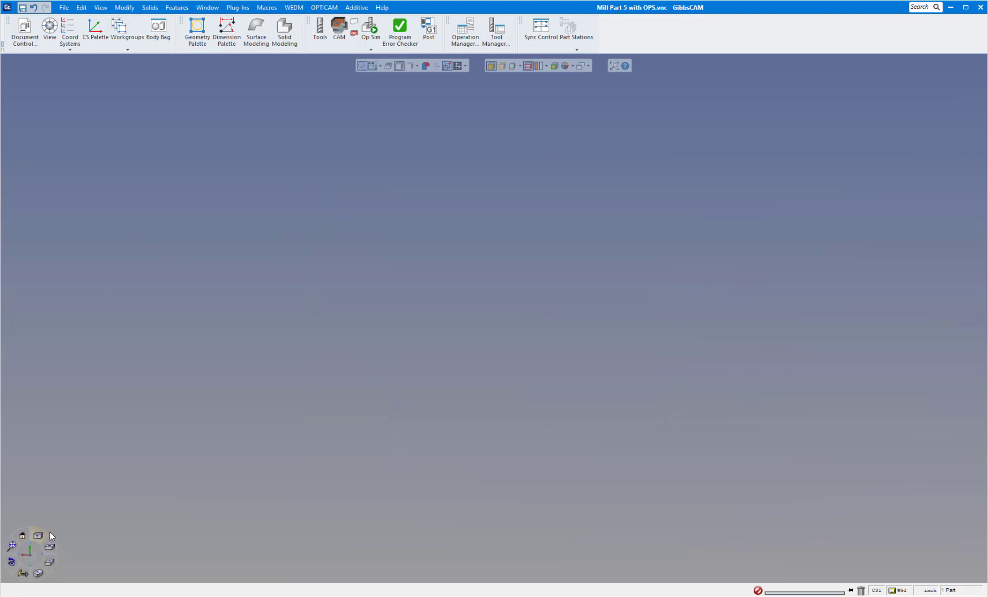
left_click(13, 544)
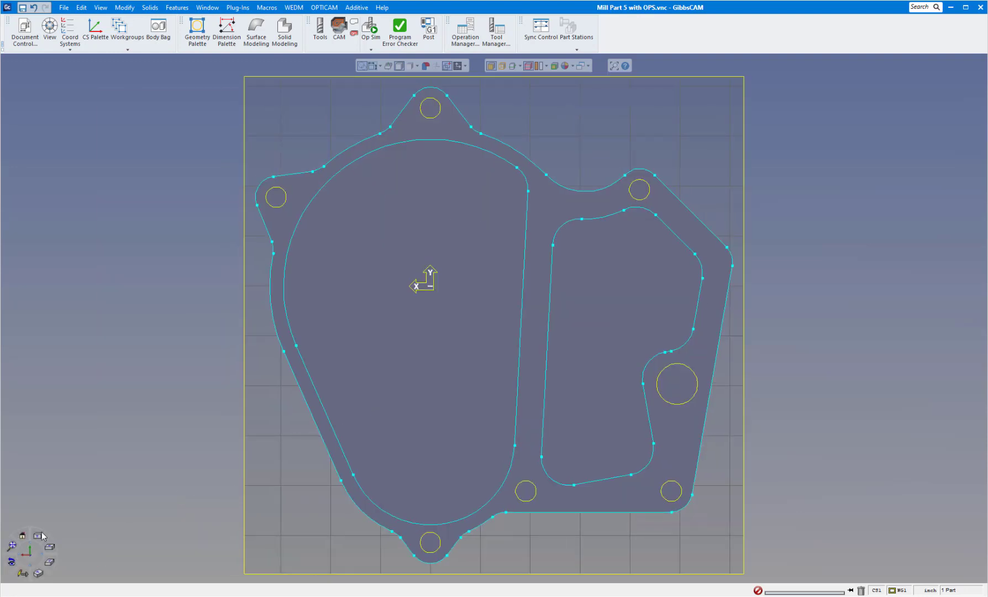
left_click(38, 537)
mouse_move(286, 460)
middle_mouse_down()
mouse_move(240, 472)
mouse_move(262, 457)
mouse_move(291, 459)
middle_mouse_up()
scroll(267, 453, "down", 3)
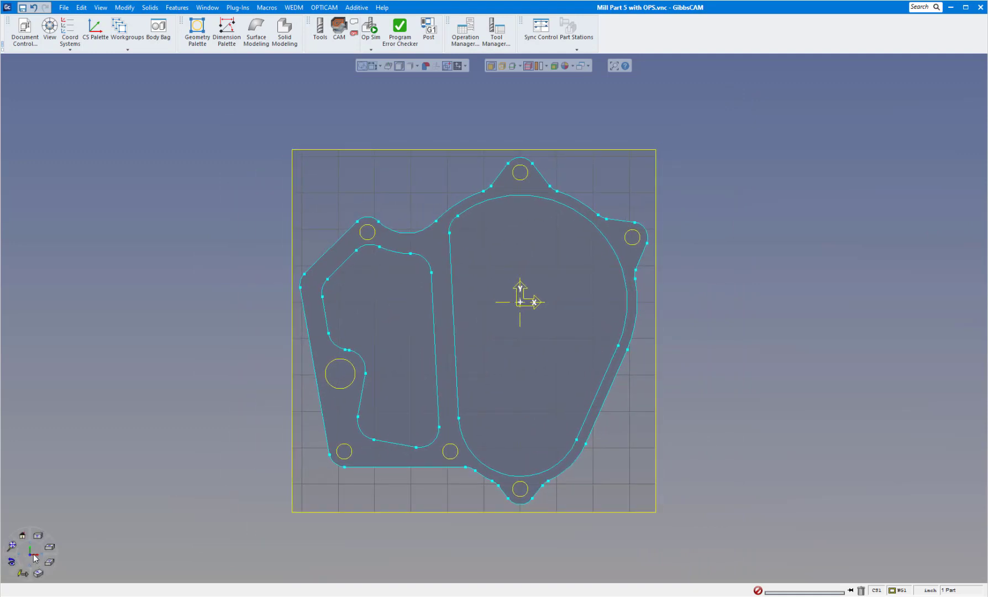
Step: Open the trackball's customization dialog and move it away from the part
right_click(34, 557)
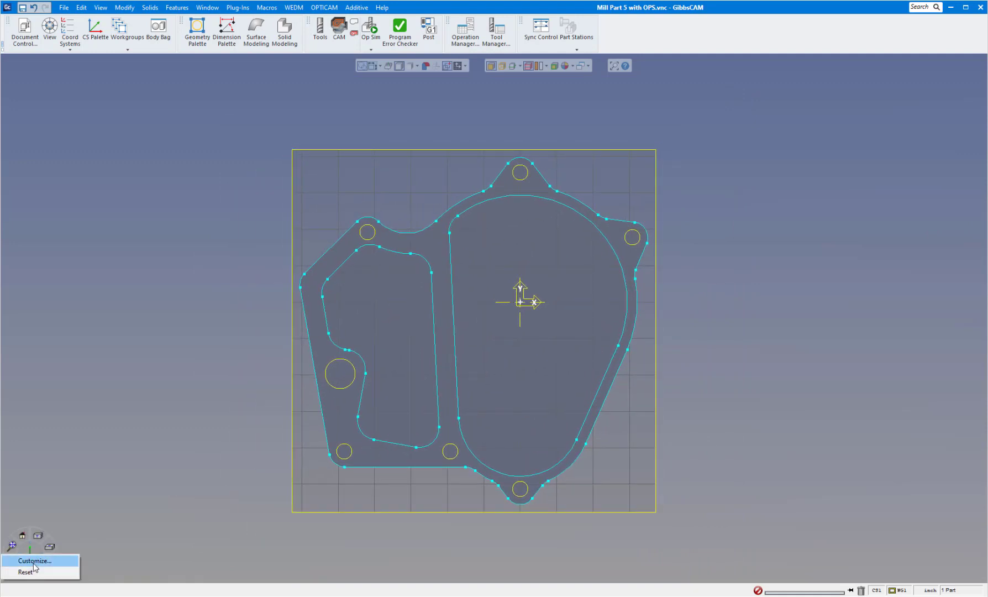
left_click(34, 561)
left_click_drag(212, 185, 150, 102)
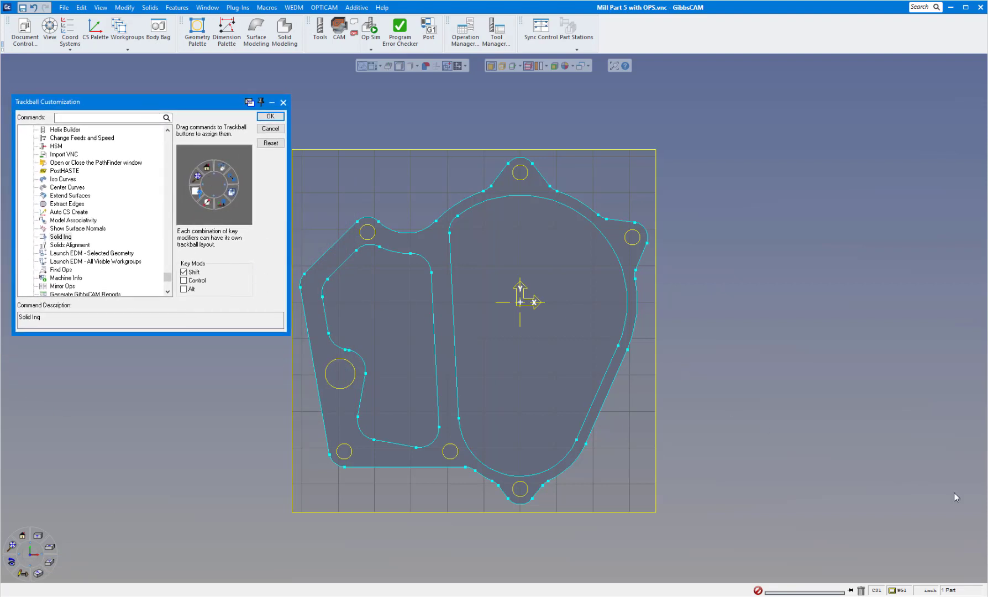
Step: Check the trackball customization reference picture in Photos, minimize it, and reposition the customization dialog beside the part
key("alt+Tab")
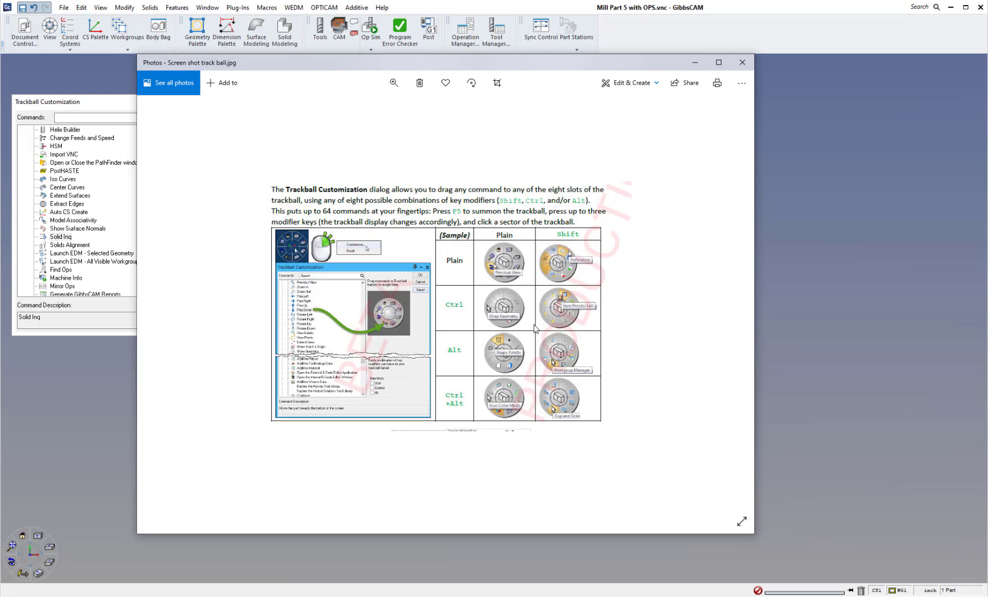
left_click(696, 64)
left_click_drag(181, 102, 206, 218)
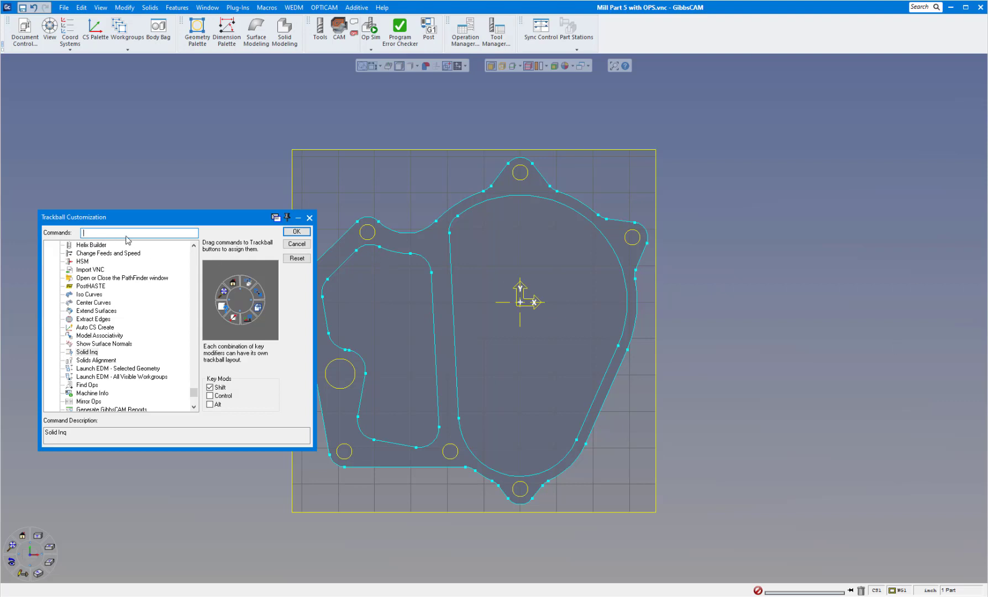
Step: Search the commands for mouse and assign Mouse Position to the trackball's top slot just right of Home in the Shift layout
scroll(153, 322, "up", 20)
scroll(160, 331, "up", 20)
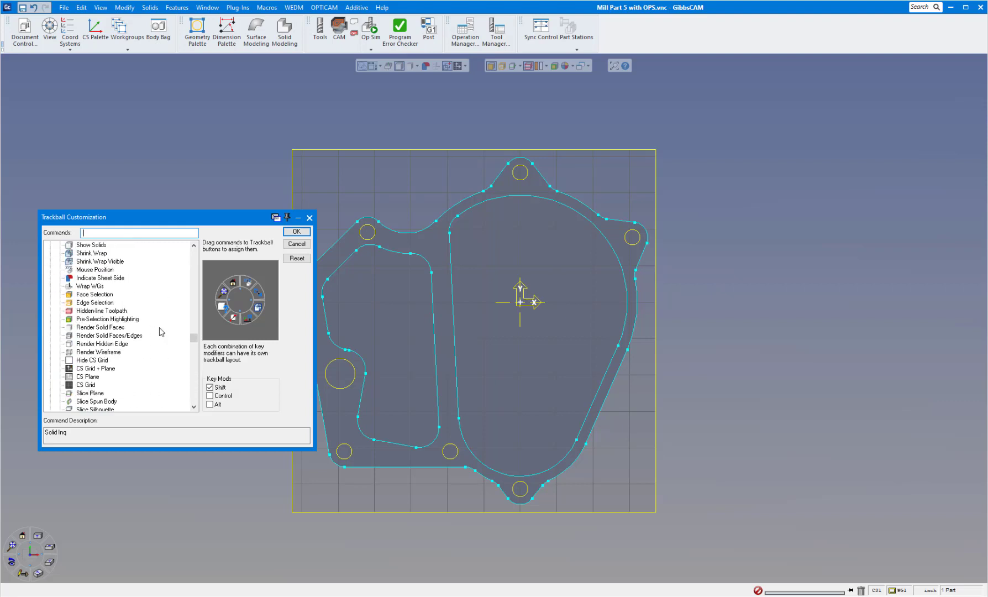
left_click(108, 234)
type("mouse")
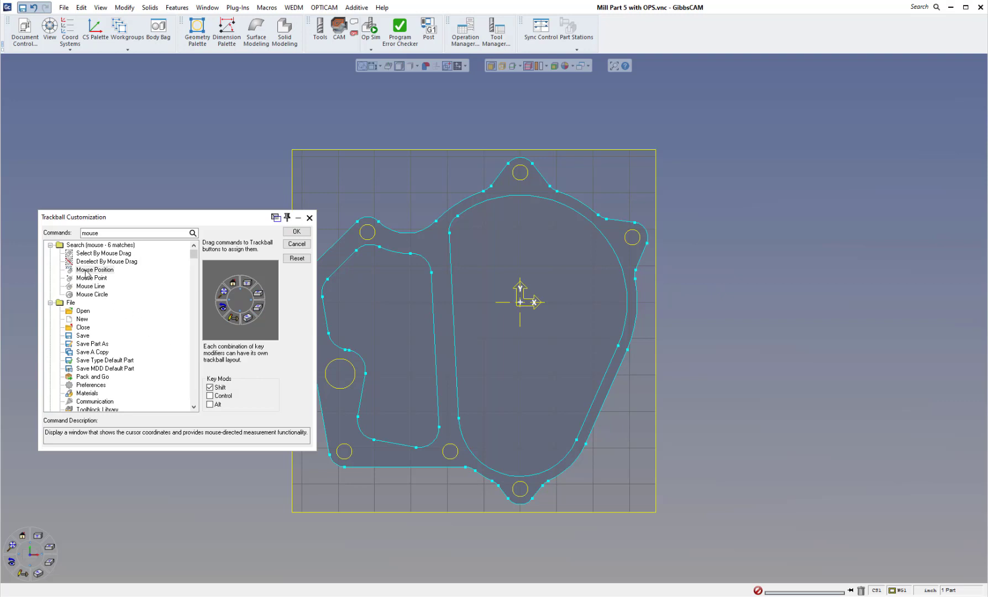
left_click_drag(89, 269, 245, 284)
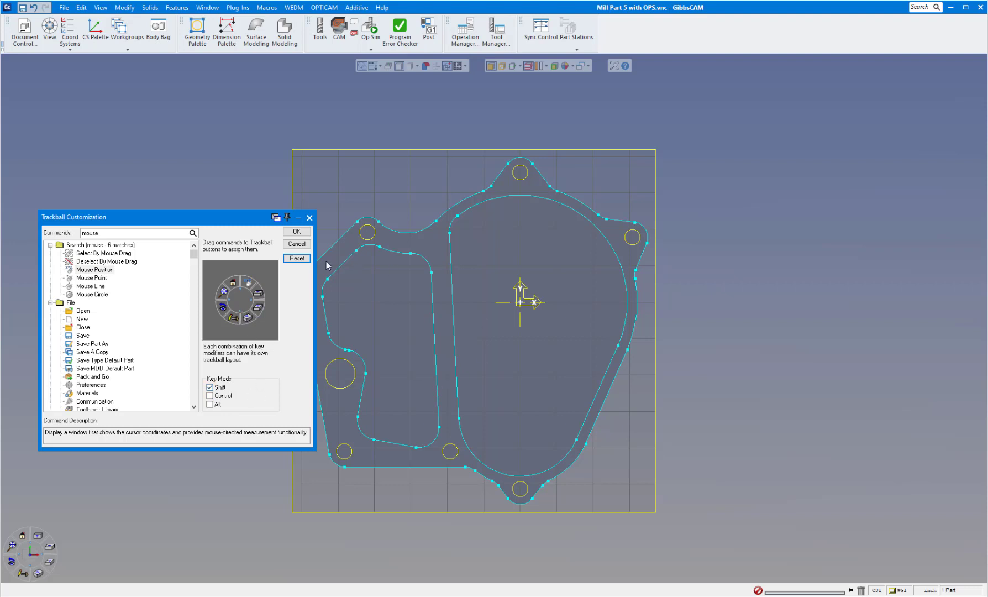
Step: Assign Dup and Translate to the Shift trackball's upper right-hand slot and Shrink Wrap to the slot below it
left_click_drag(105, 235, 71, 236)
type("dup")
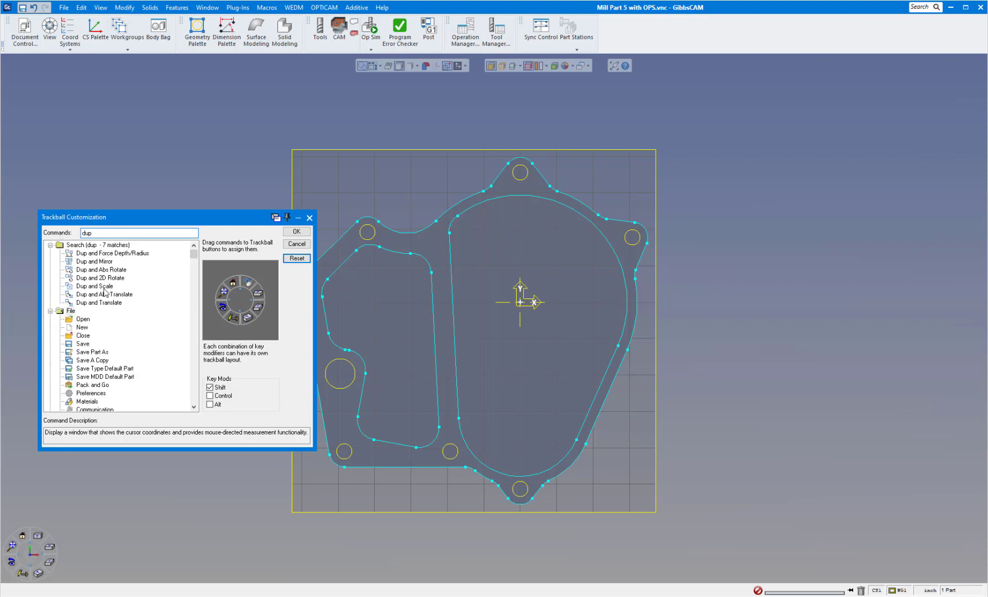
left_click_drag(101, 303, 259, 297)
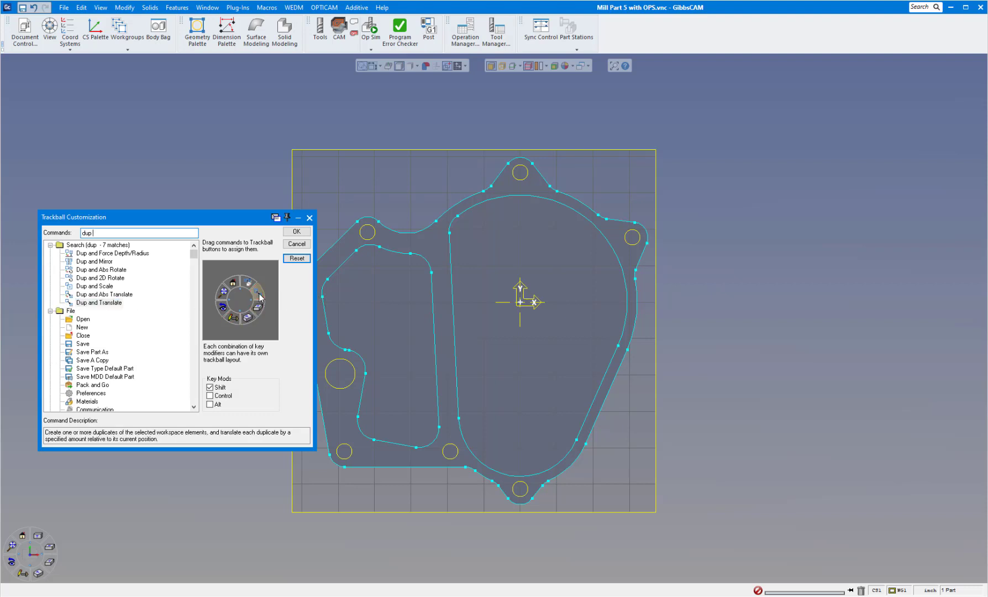
double_click(102, 237)
type("shrink")
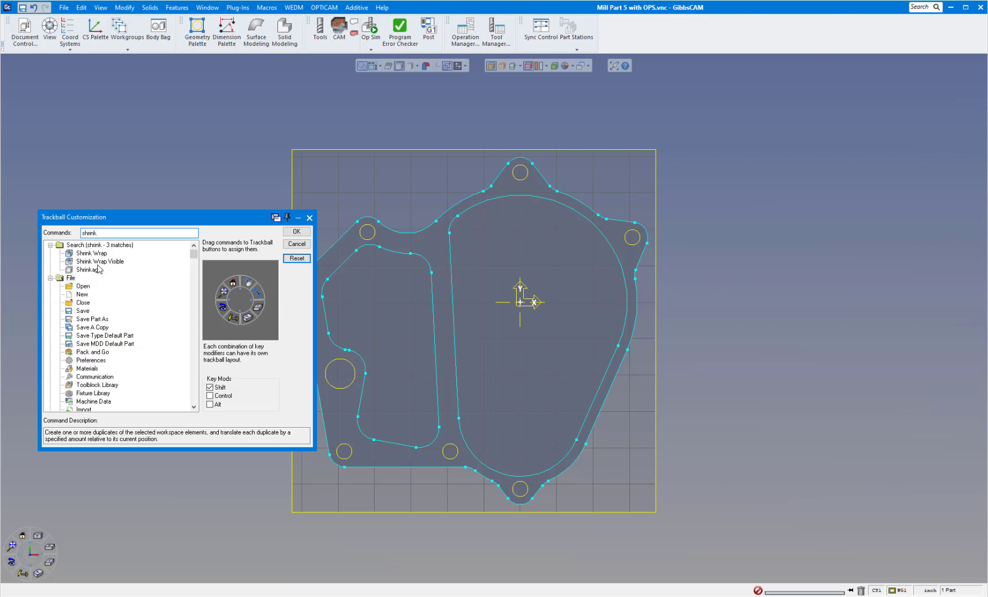
left_click_drag(79, 256, 261, 310)
Step: Assign Force Depth/Radius to the Shift trackball's bottom-right slot and Move Part Origin to its bottom-left slot
left_click_drag(76, 236, 59, 237)
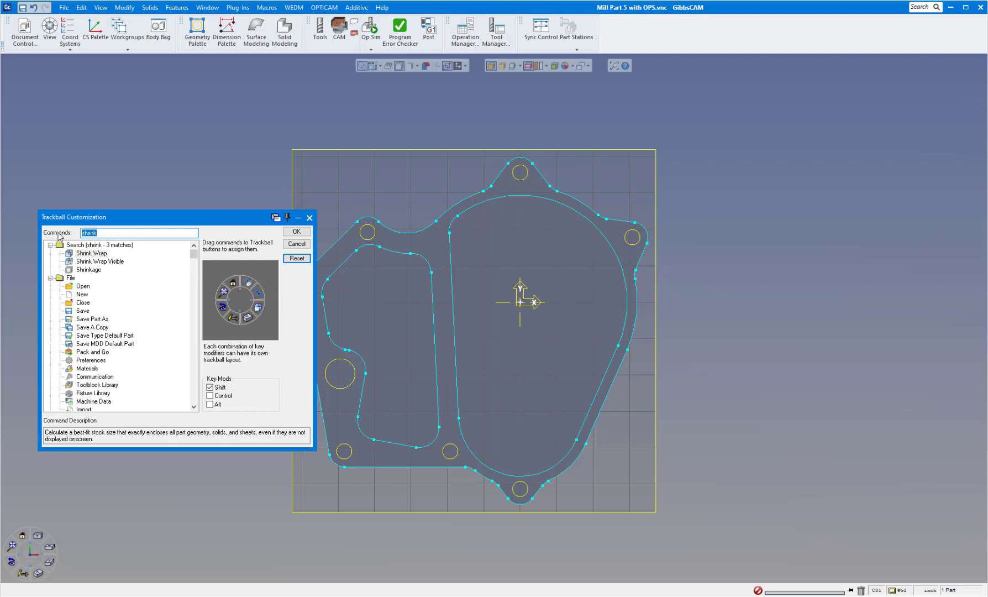
type("force")
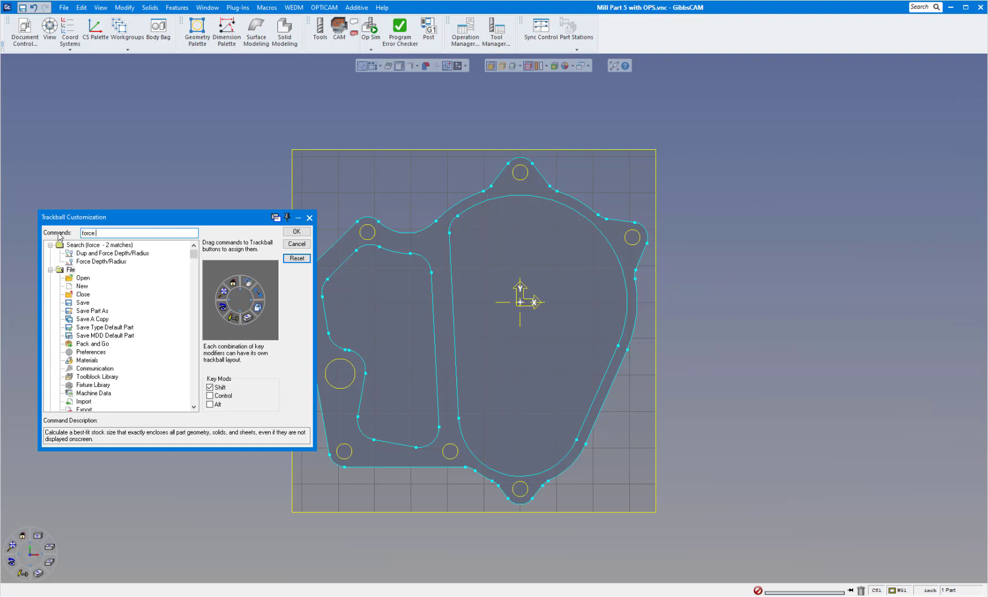
left_click_drag(101, 265, 247, 319)
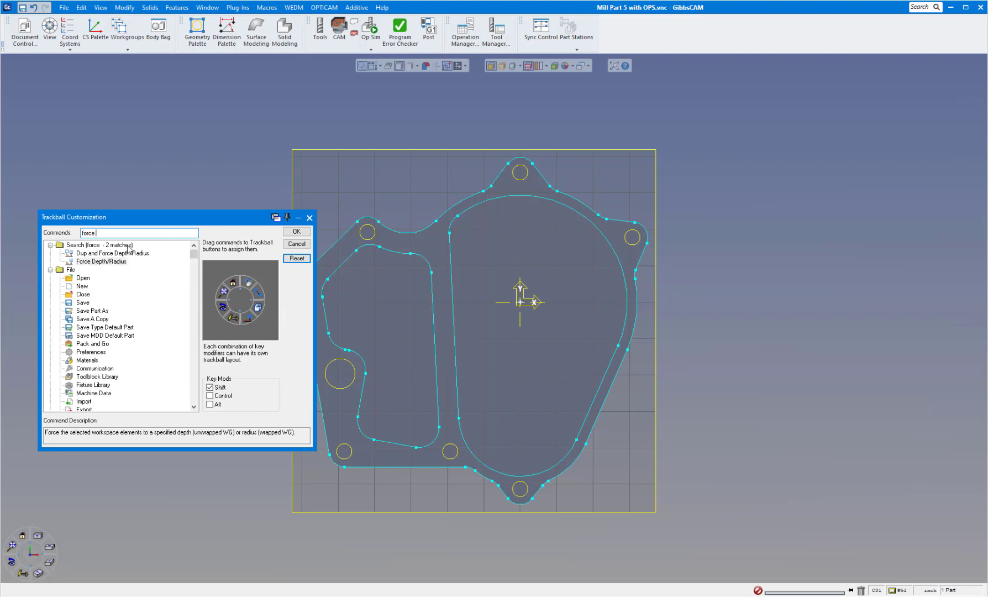
double_click(82, 233)
type("move p")
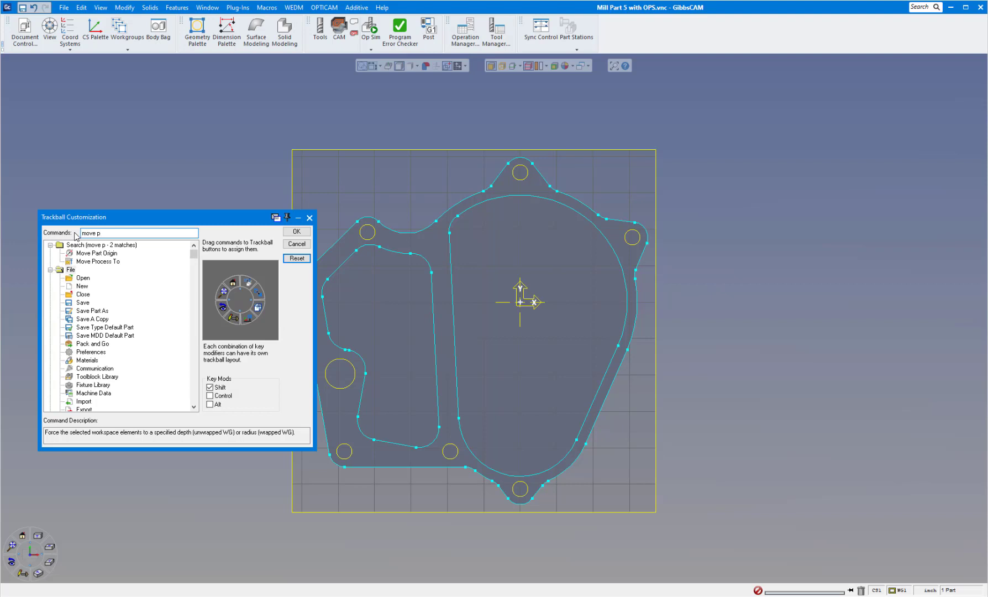
left_click_drag(89, 257, 233, 317)
Step: Assign Solid Inq to the Shift trackball's lower left-hand slot and accept the customized layout
left_click_drag(106, 234, 67, 231)
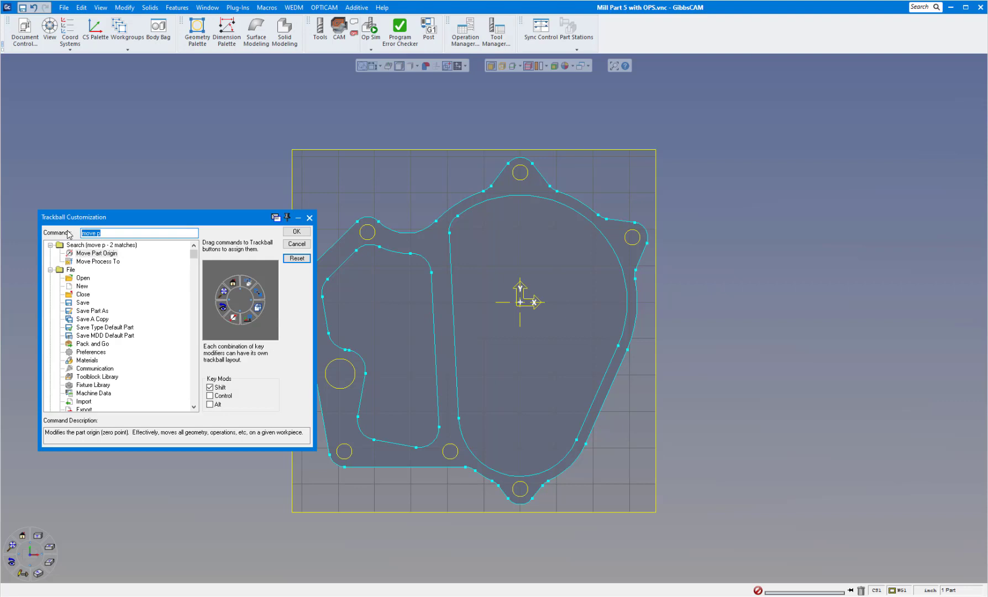
type("solid")
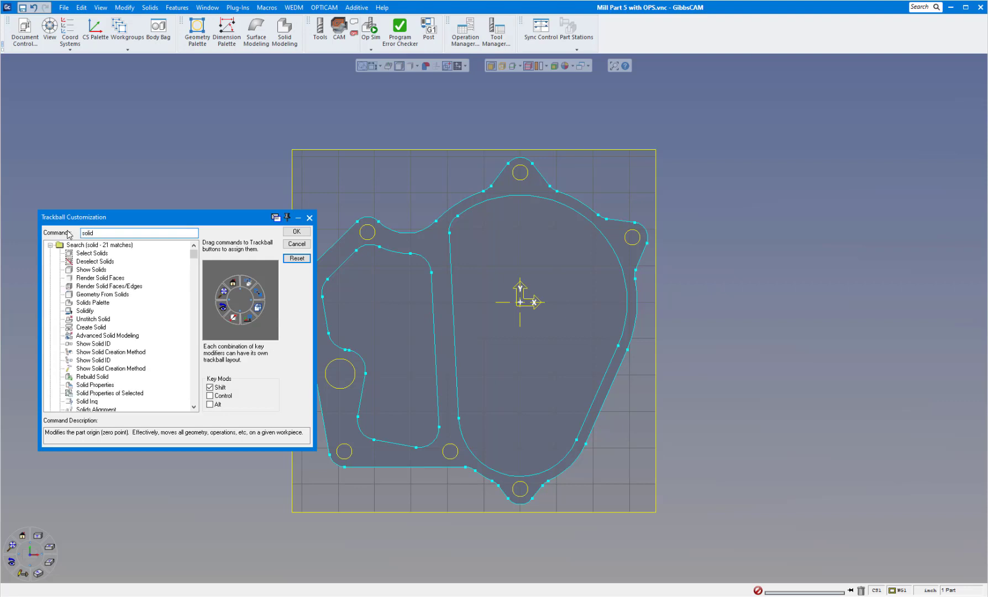
type(" i")
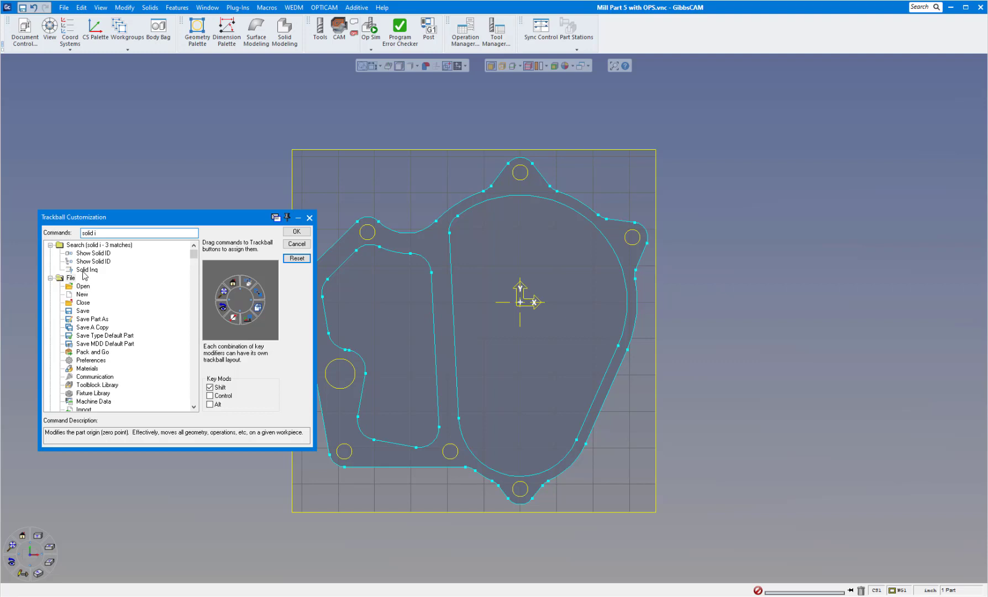
left_click_drag(83, 271, 222, 311)
left_click(296, 231)
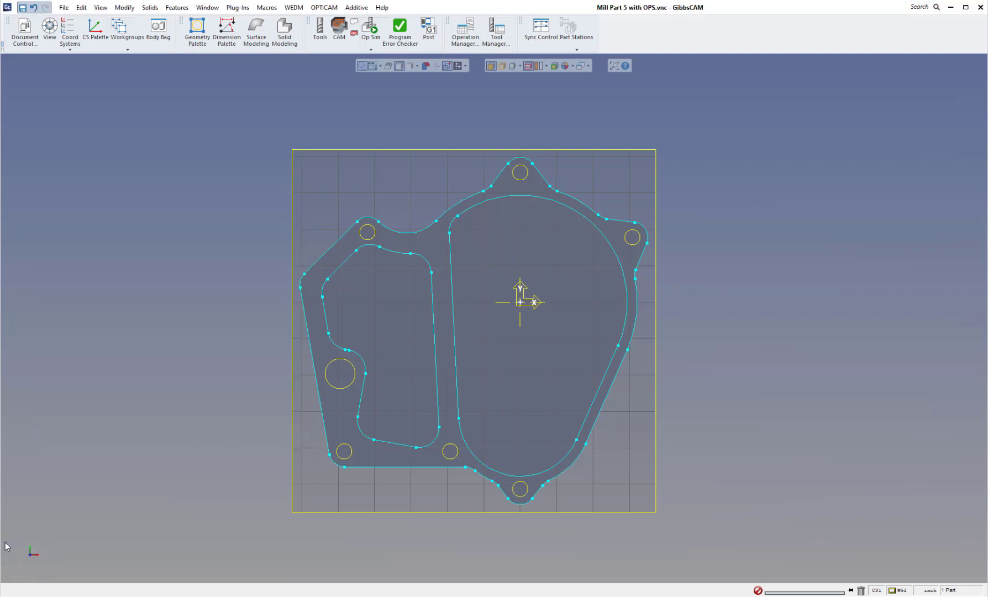
Step: Launch Mouse Position from the trackball's Shift layout and move its window clear of the part
mouse_move(32, 552)
key("ctrl")
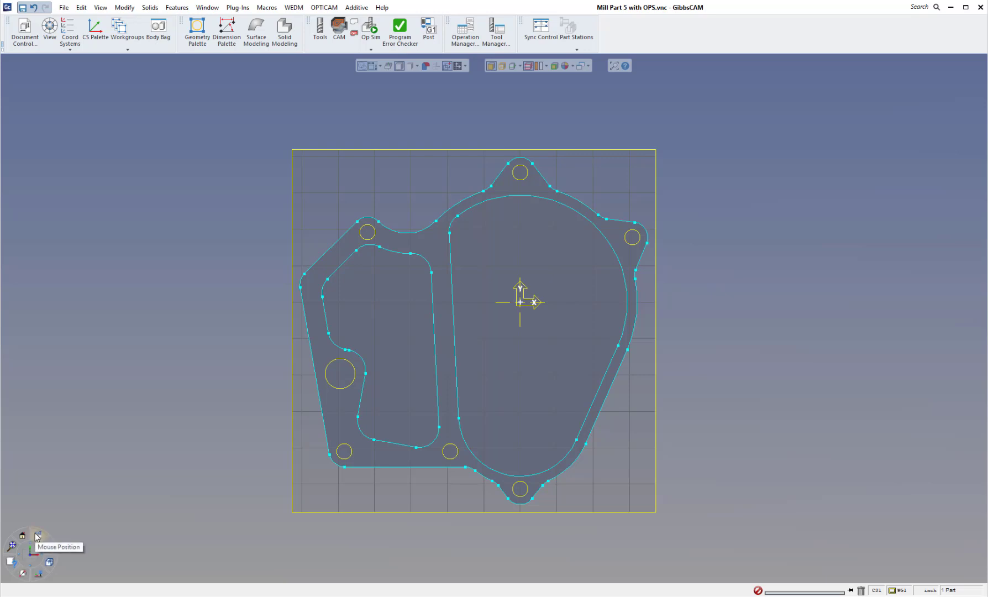
left_click(39, 537)
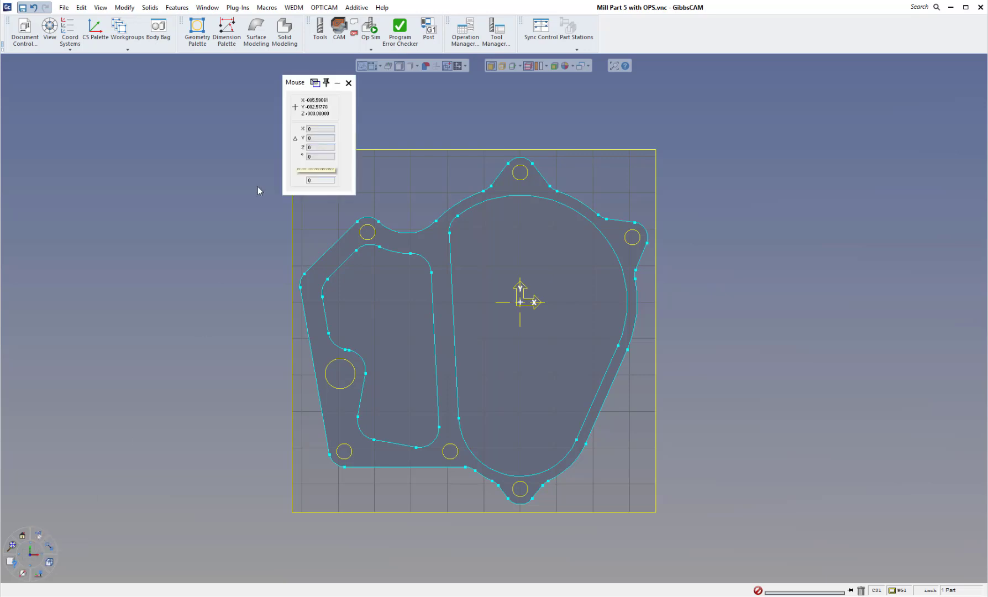
left_click_drag(301, 83, 207, 90)
left_click_drag(131, 100, 132, 95)
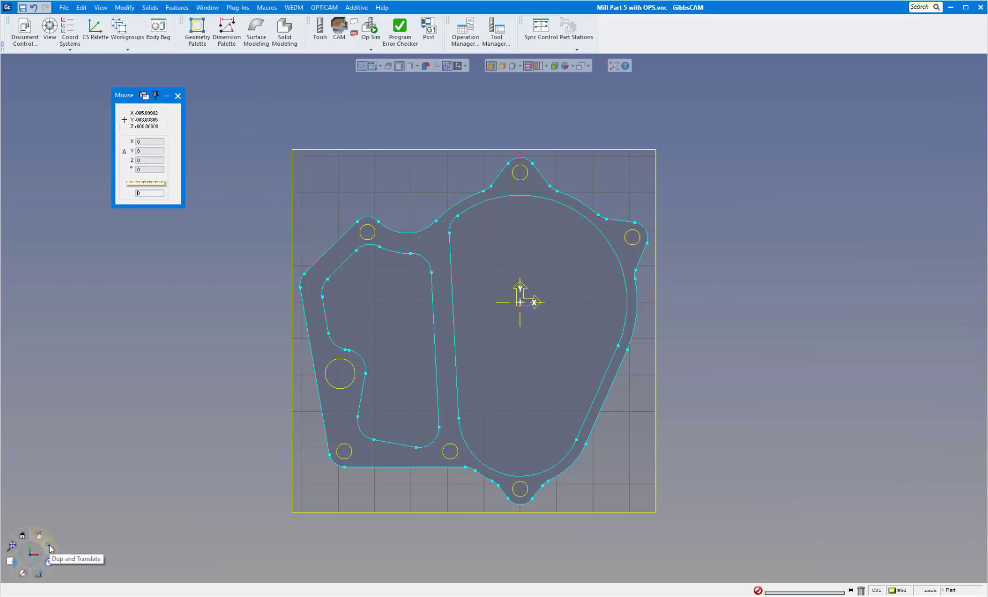
Step: View and close the Dup and Translate dialogs from the customized trackball, and run Shrink Wrap on the stock
left_click(49, 549)
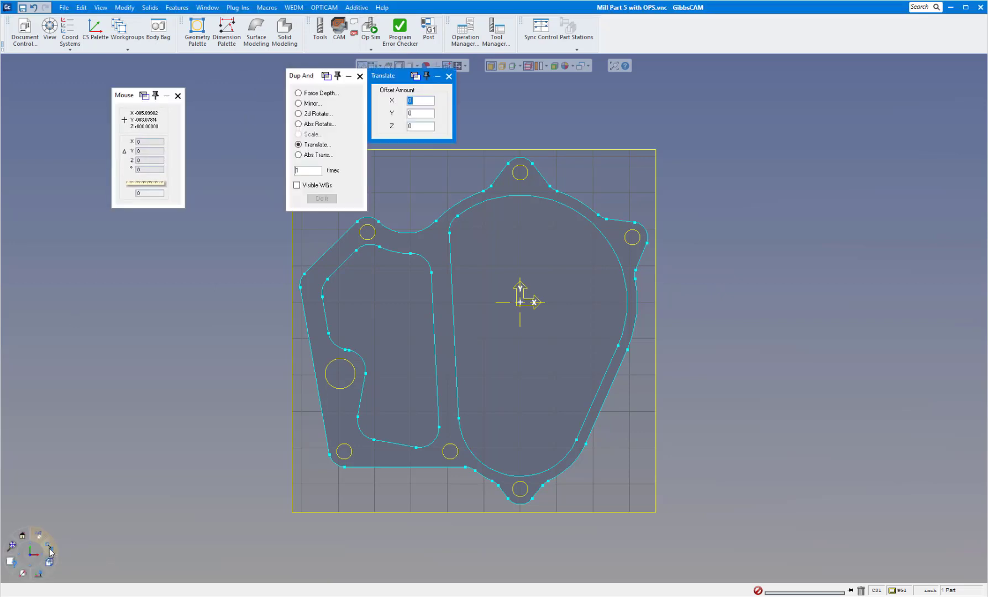
left_click(359, 78)
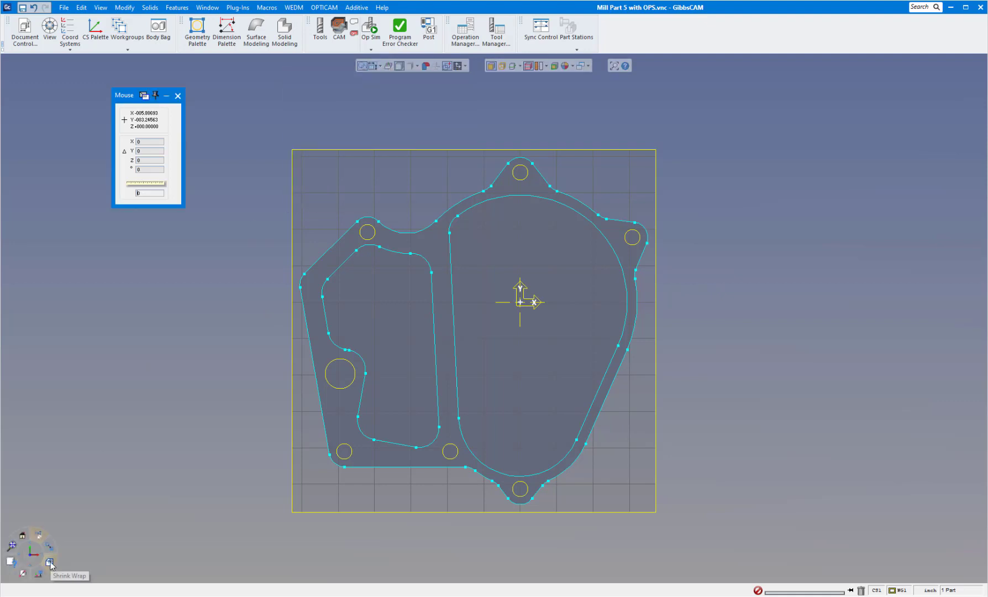
left_click(50, 562)
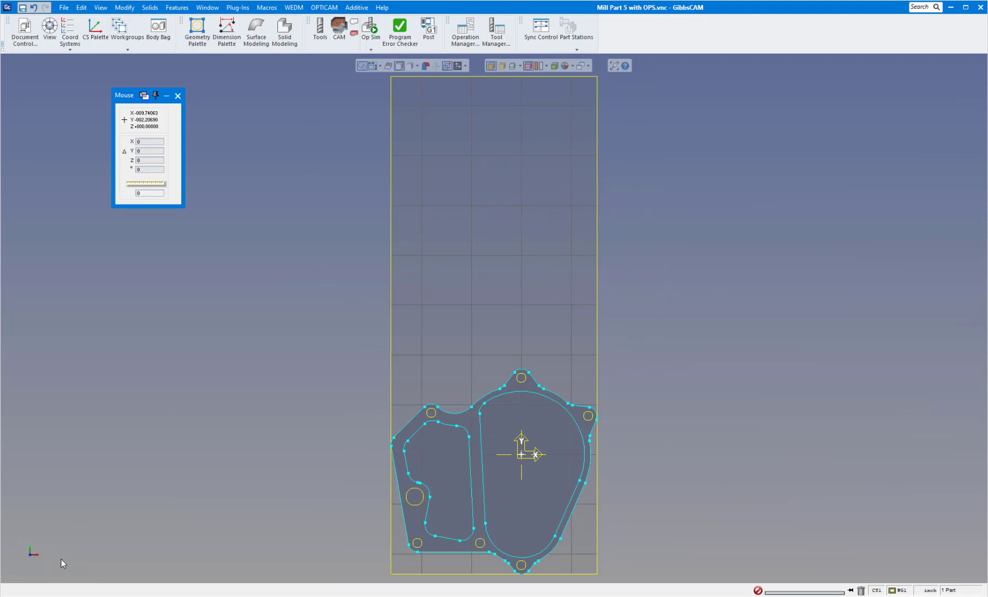
Step: View the Force Depth dialog from the customized trackball and close it without applying anything
mouse_move(56, 551)
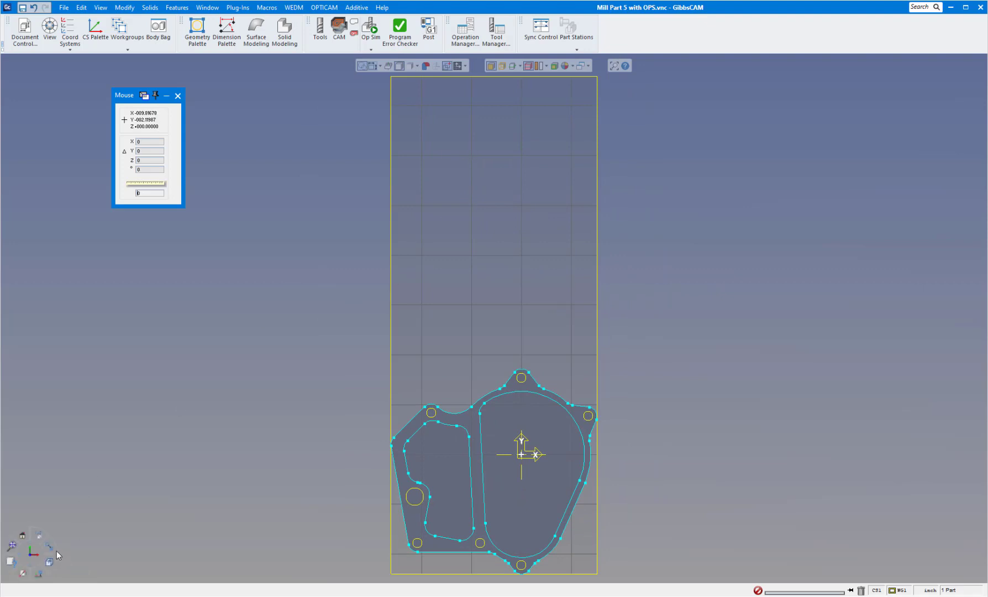
left_click(39, 577)
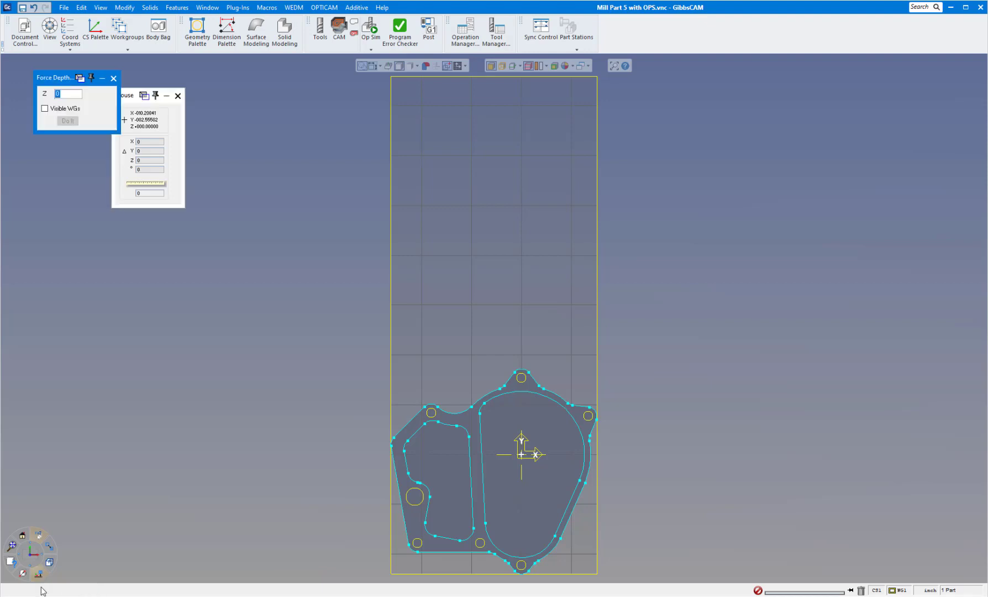
left_click(114, 78)
Step: Move the part origin to the outline point beside the uppermost hole, at X 0.15074, Y 1.74066, Z 0
mouse_move(45, 578)
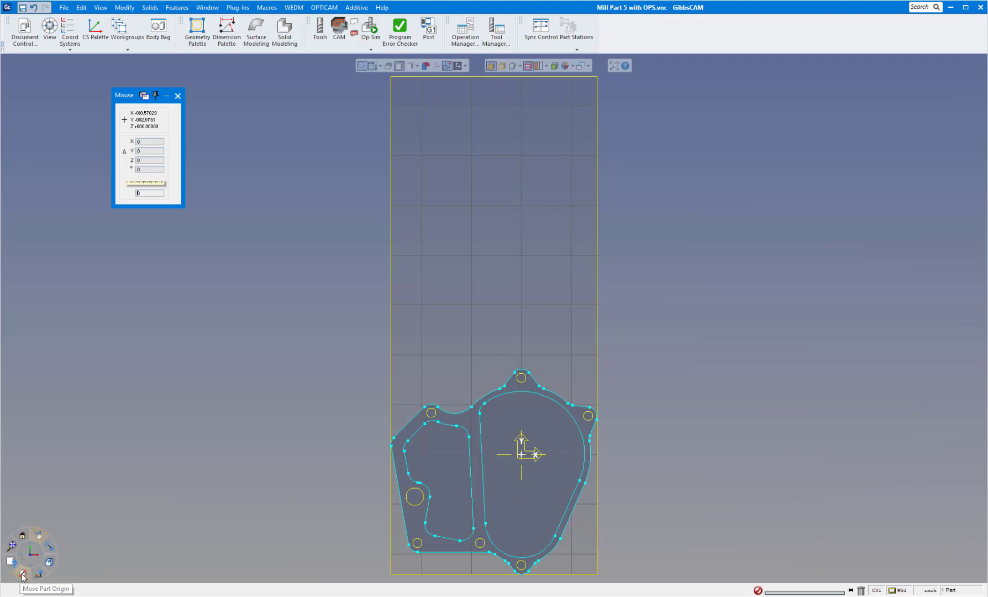
left_click(22, 574)
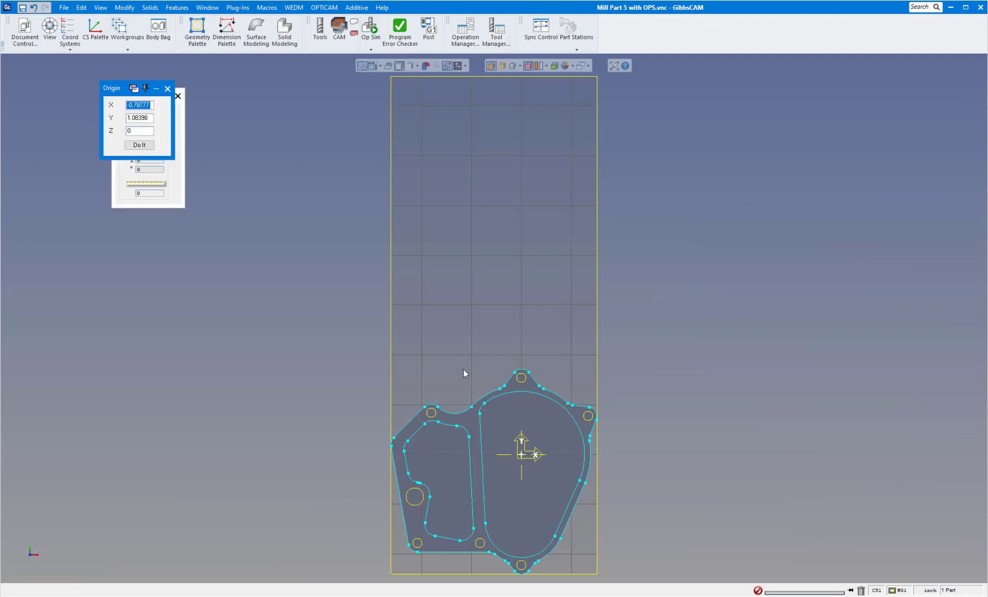
left_click(528, 375)
left_click(140, 145)
scroll(288, 282, "down", 2)
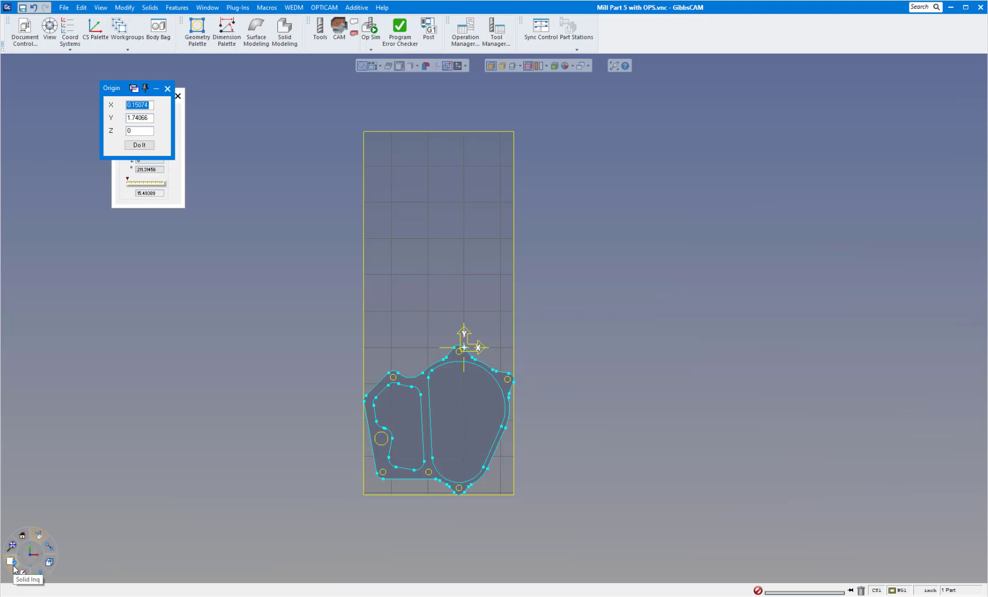
Step: Open Solid Inquiry away from the part and query the small pocket's rounded corner faces and the large pocket's corner face
left_click(11, 561)
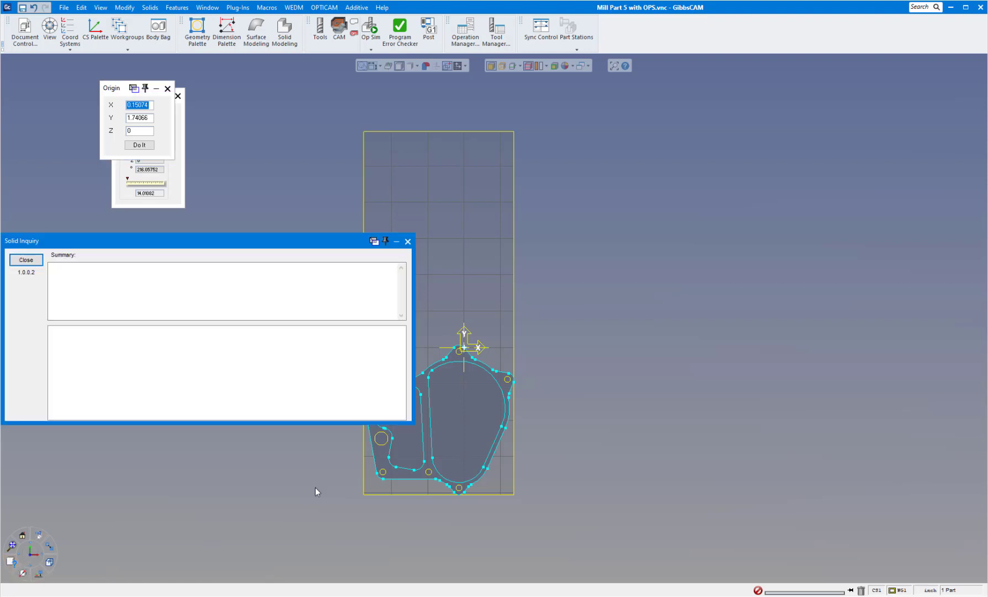
left_click_drag(235, 239, 774, 124)
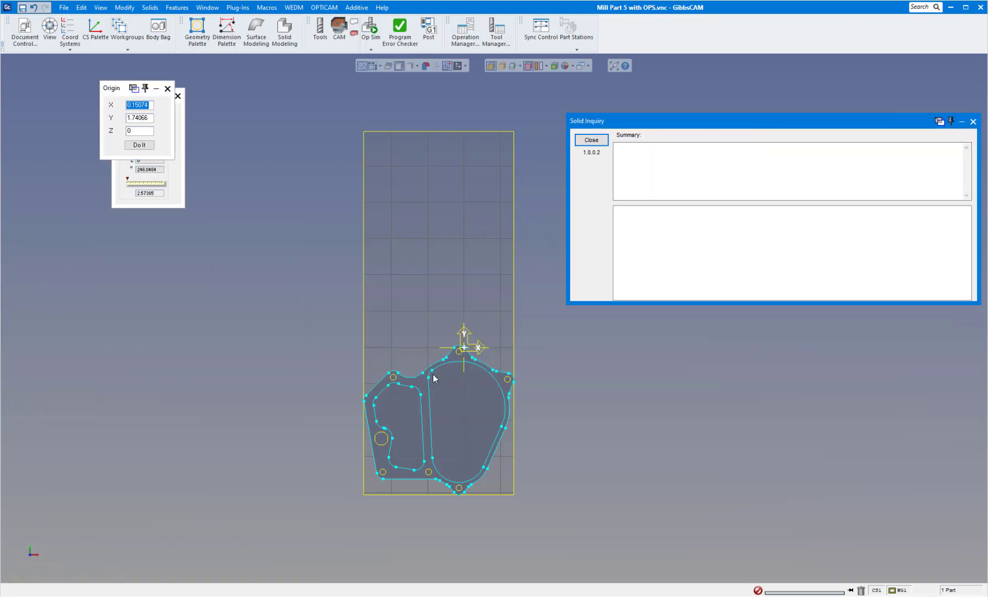
middle_click_drag(434, 377, 511, 390)
scroll(511, 389, "up", 10)
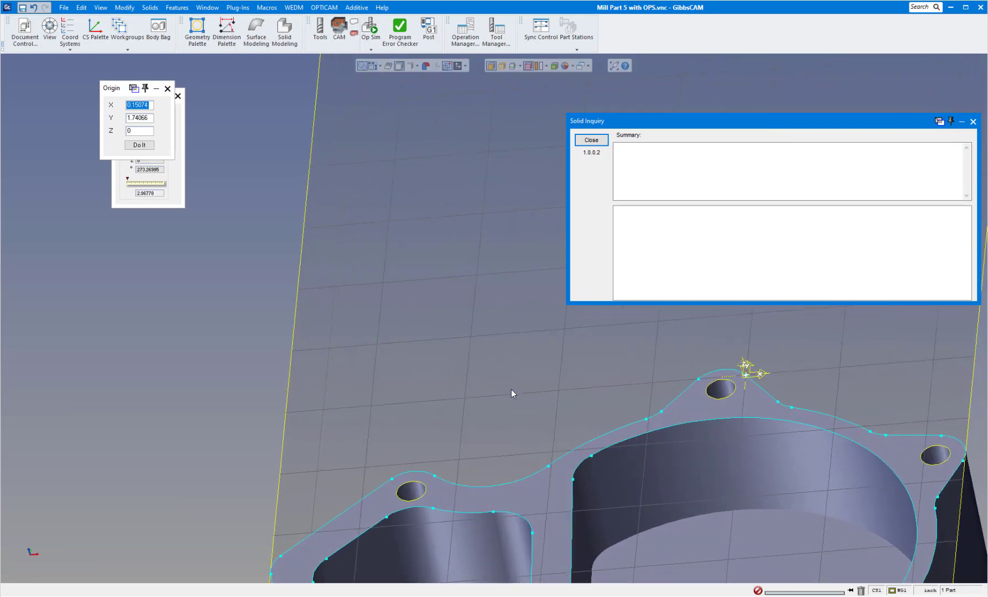
left_click(415, 449)
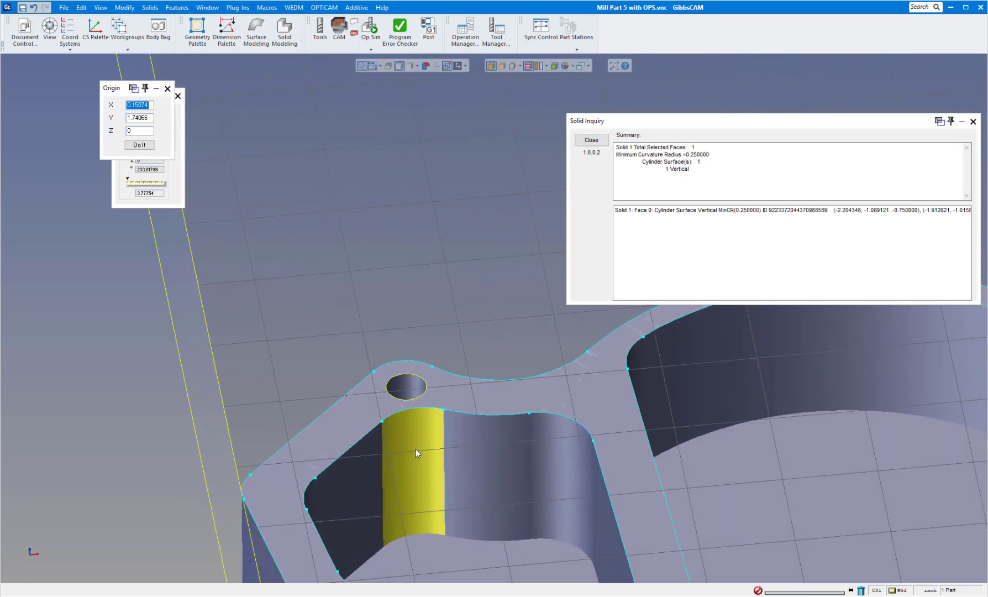
left_click(560, 447)
left_click(640, 378)
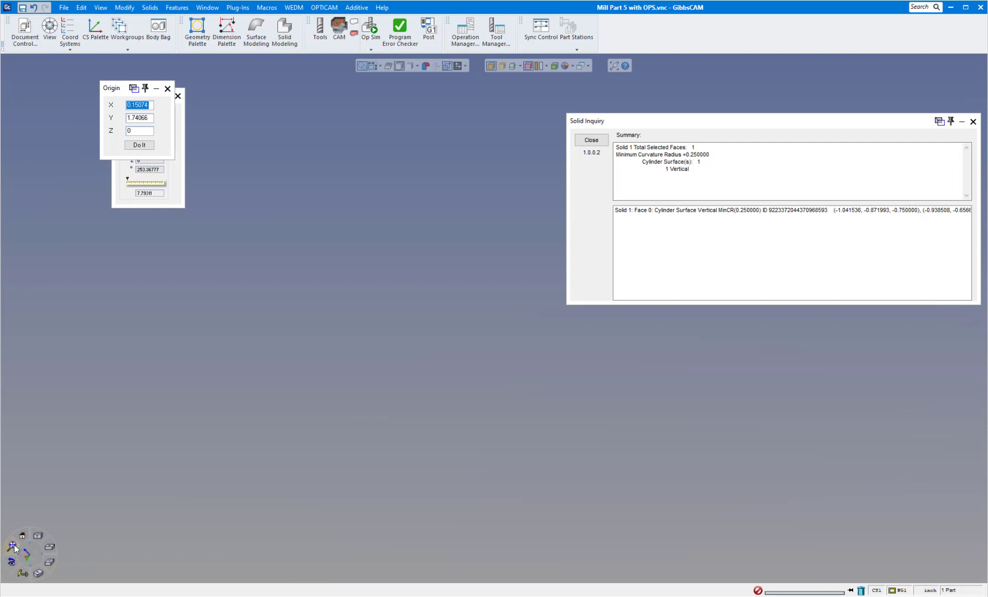
Step: Query the narrow cylindrical fillet face on the part's outer side wall with Solid Inquiry
left_click(13, 546)
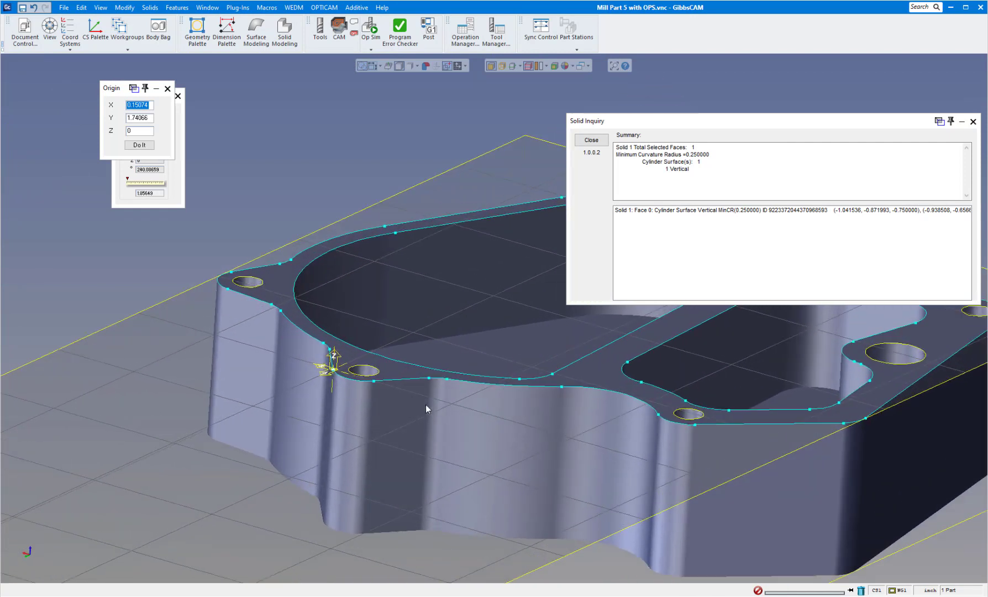
left_click(441, 396)
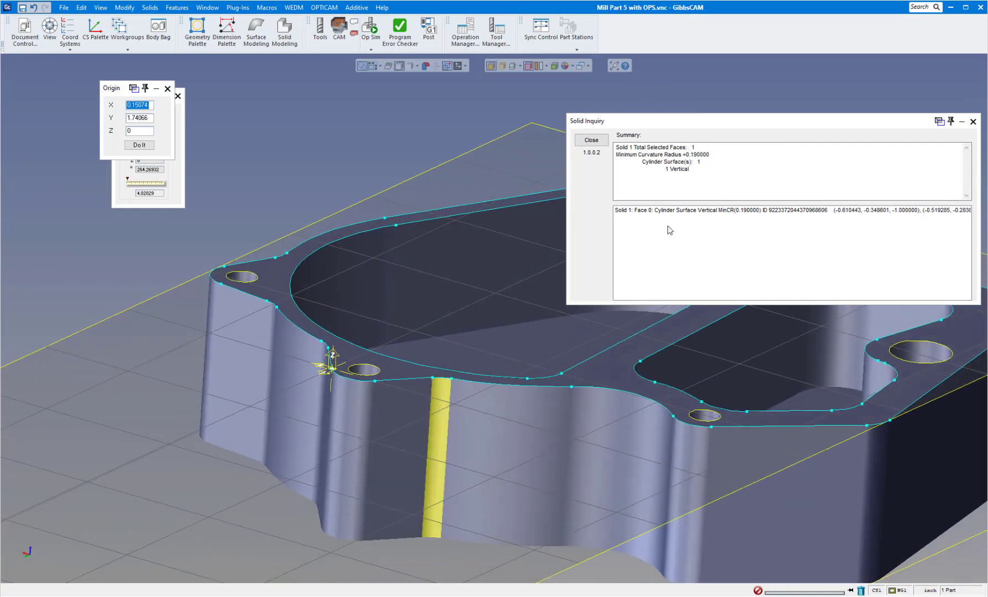
scroll(426, 393, "down", 5)
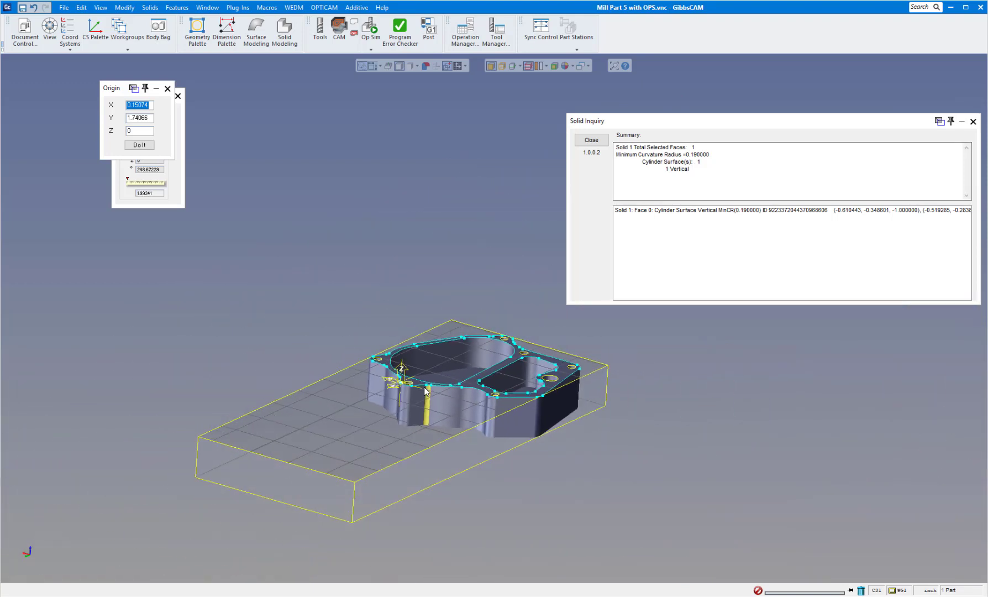
Step: Fit the whole part and its stock in view and deselect the side wall's fillet face
middle_click_drag(424, 386, 49, 539)
mouse_move(45, 539)
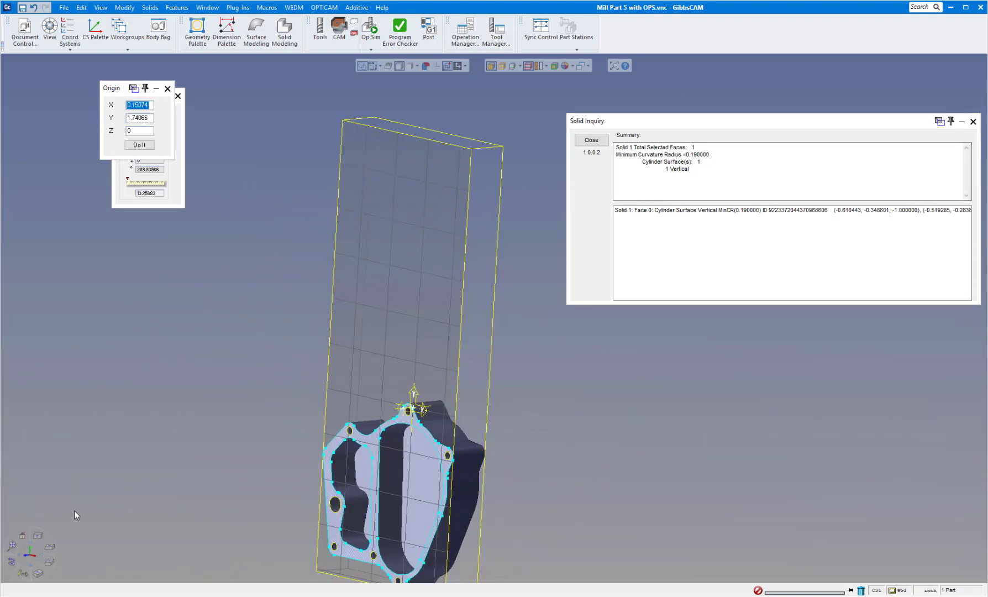
scroll(76, 510, "down", 2)
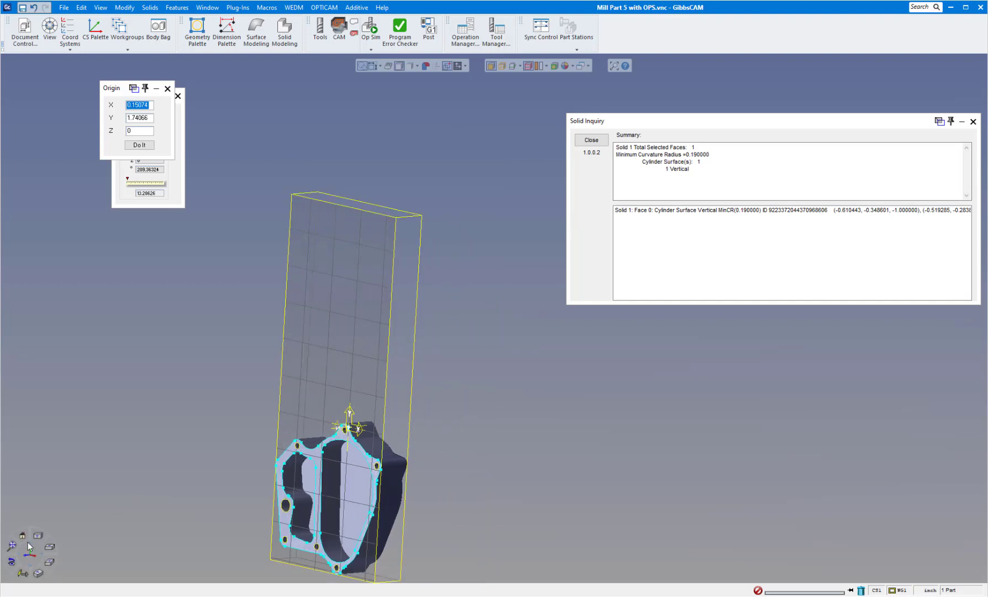
left_click(19, 536)
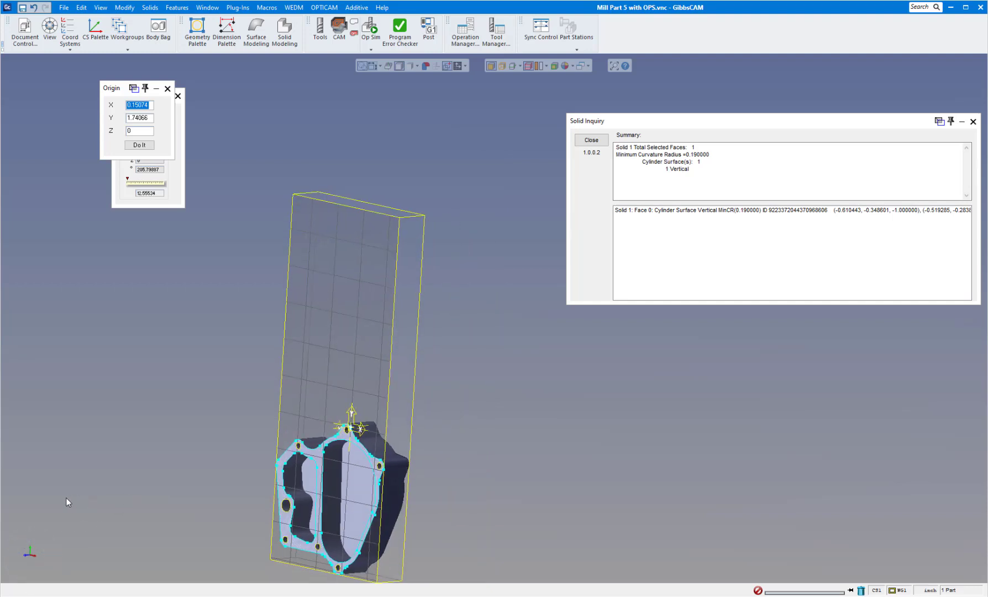
scroll(154, 502, "up", 1)
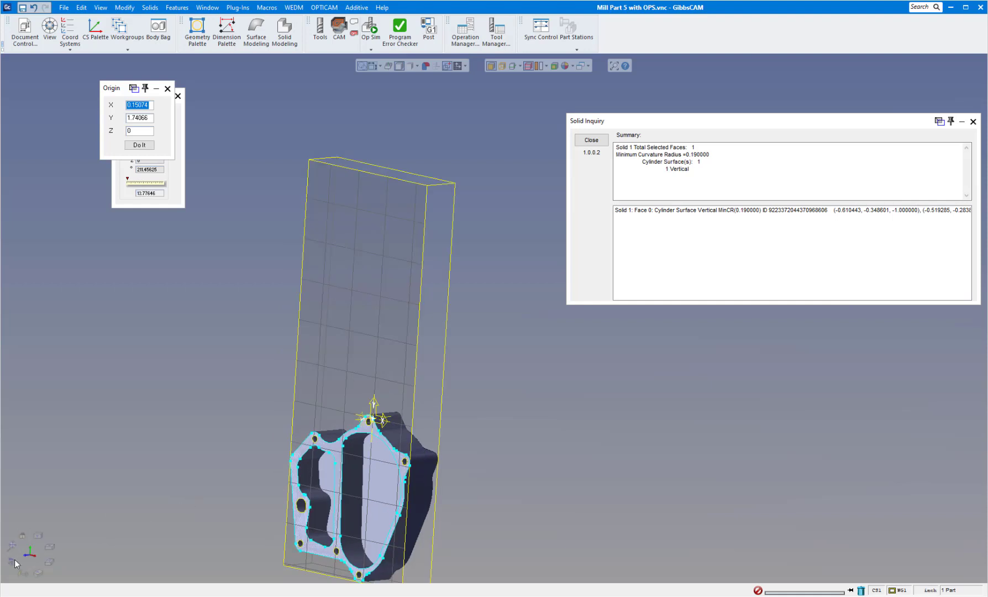
left_click(10, 547)
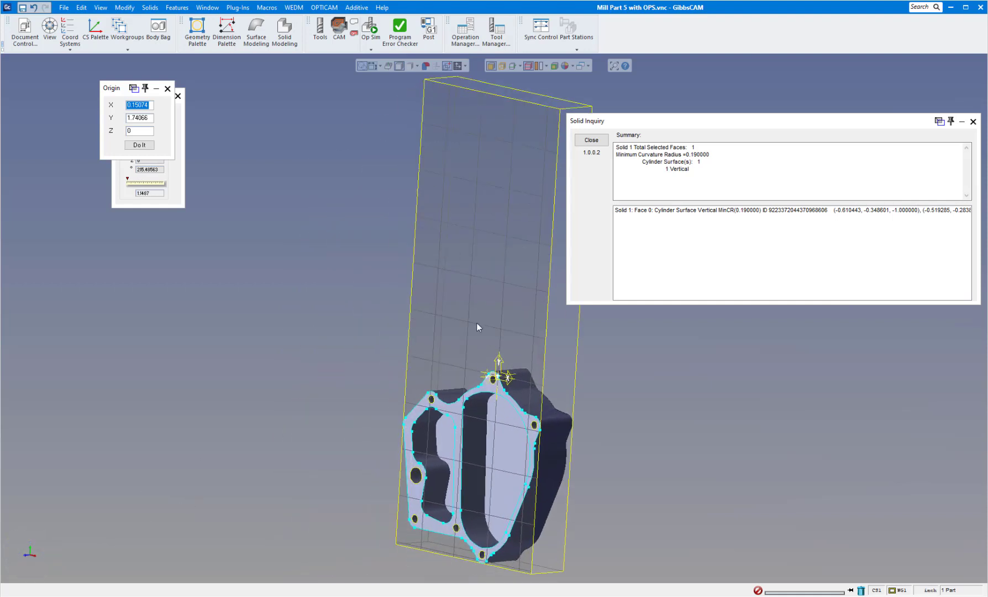
left_click(252, 236)
Step: Resize the workspace stock to fit around the part and close Solid Inquiry
left_click(150, 7)
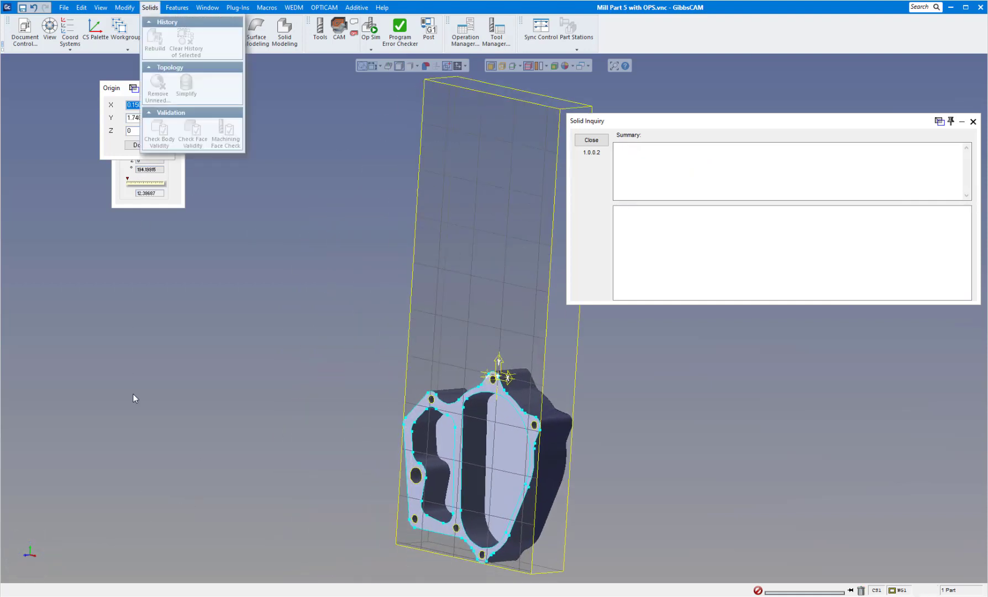
left_click(151, 7)
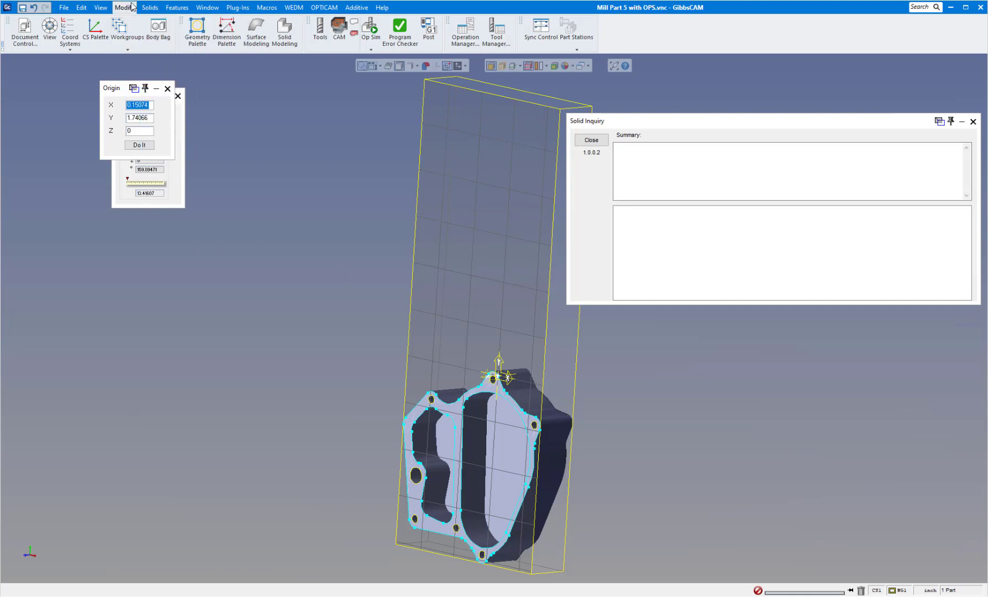
left_click(124, 7)
left_click(169, 459)
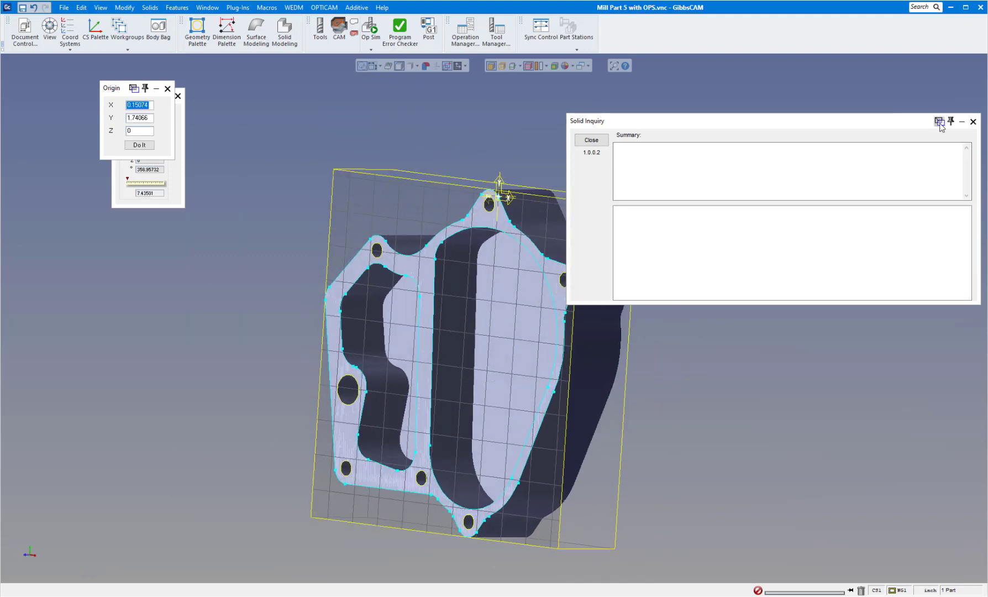
left_click(973, 121)
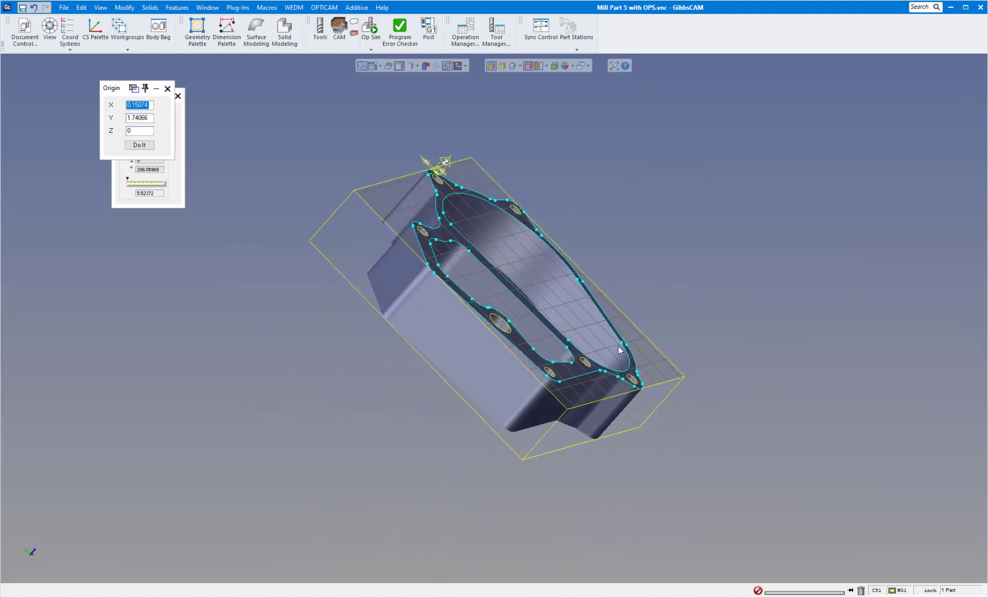
mouse_move(31, 552)
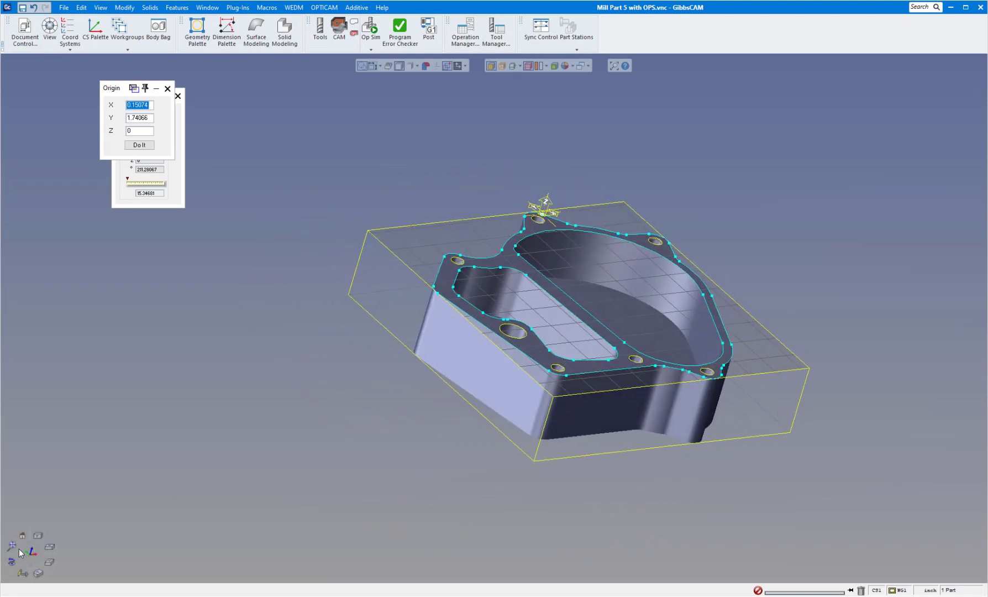